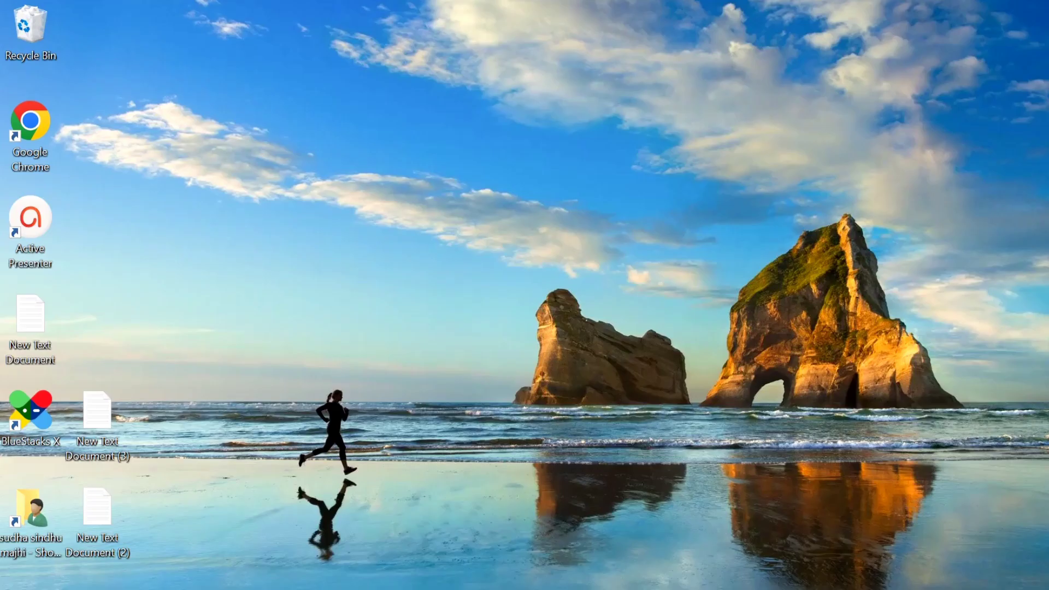
Move the Google Chrome shortcut to mid-desktop and launch Chrome
click(30, 141)
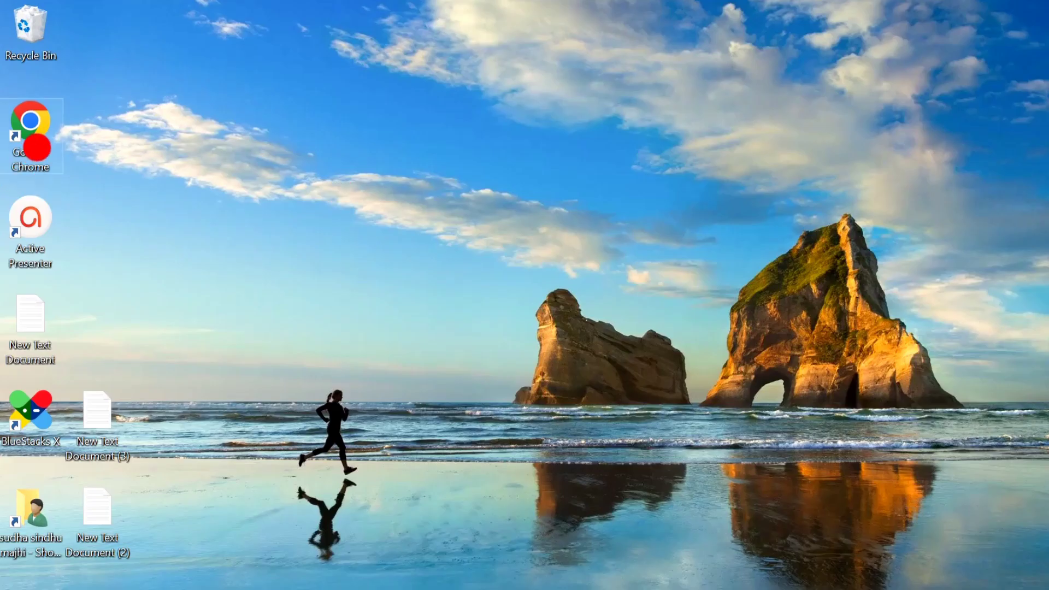
drag(30, 137, 323, 221)
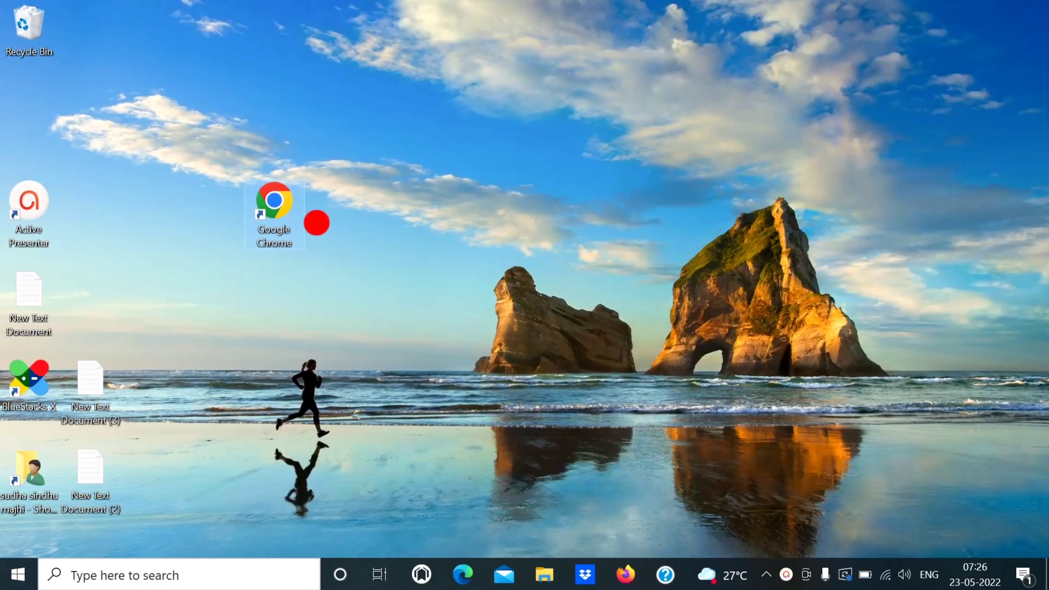
double_click(286, 212)
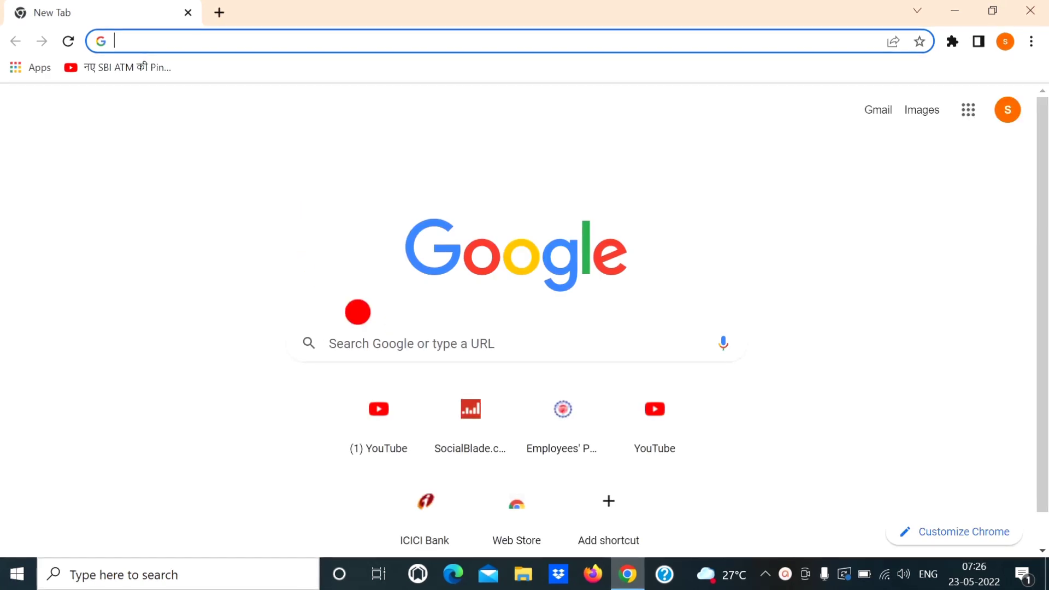
Search Google for 'sbi net banking'
click(377, 344)
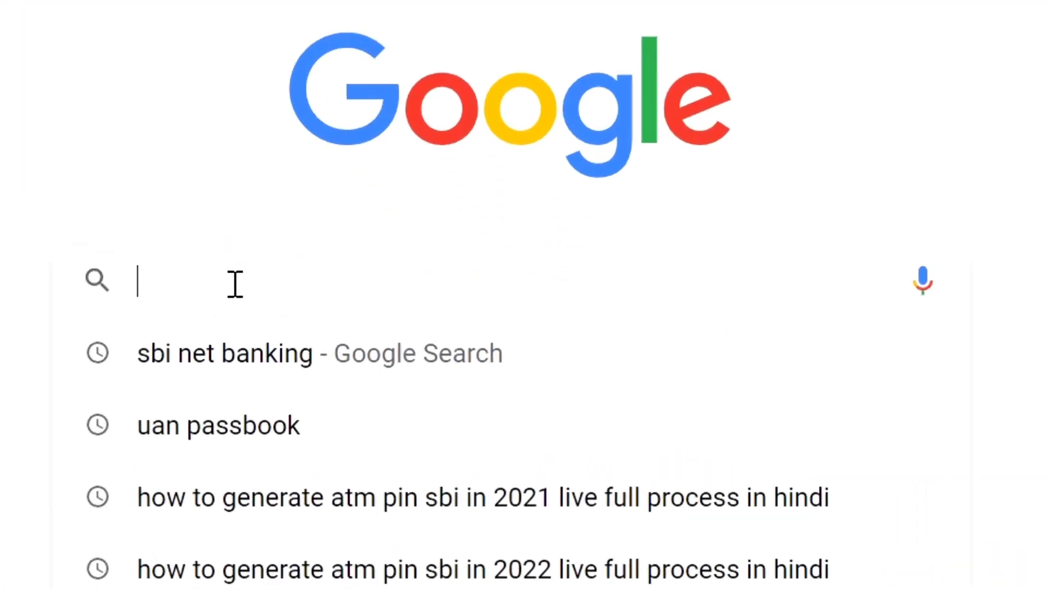
text(sbi)
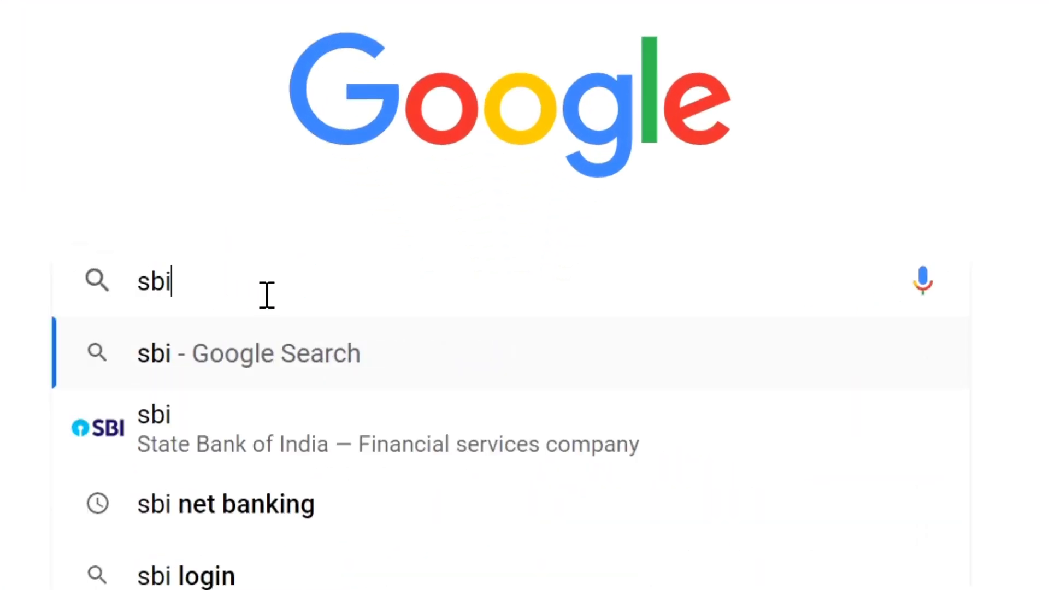
text( n)
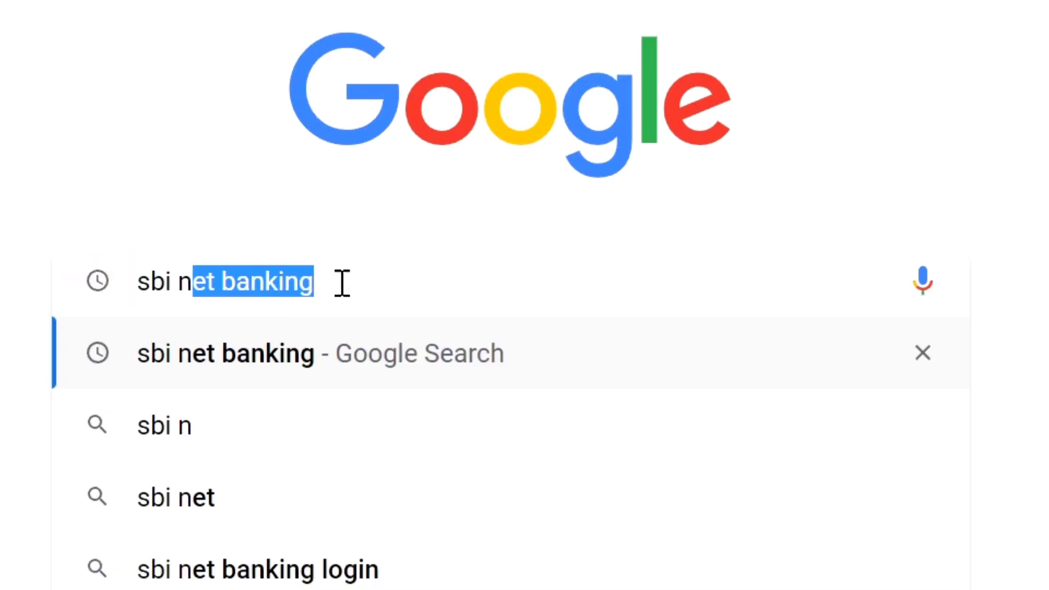
drag(347, 273, 110, 273)
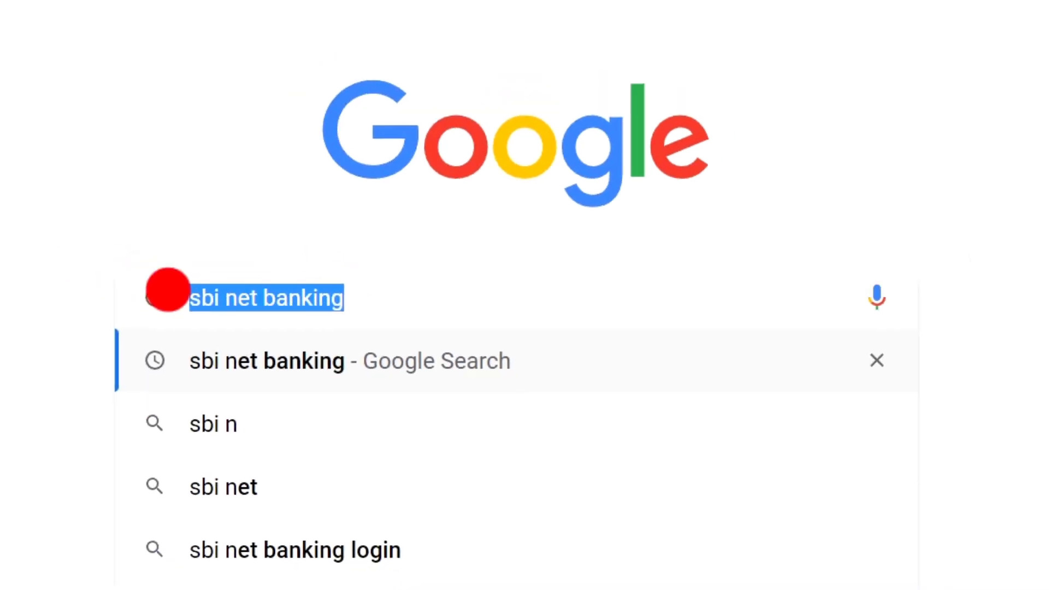
key(Return)
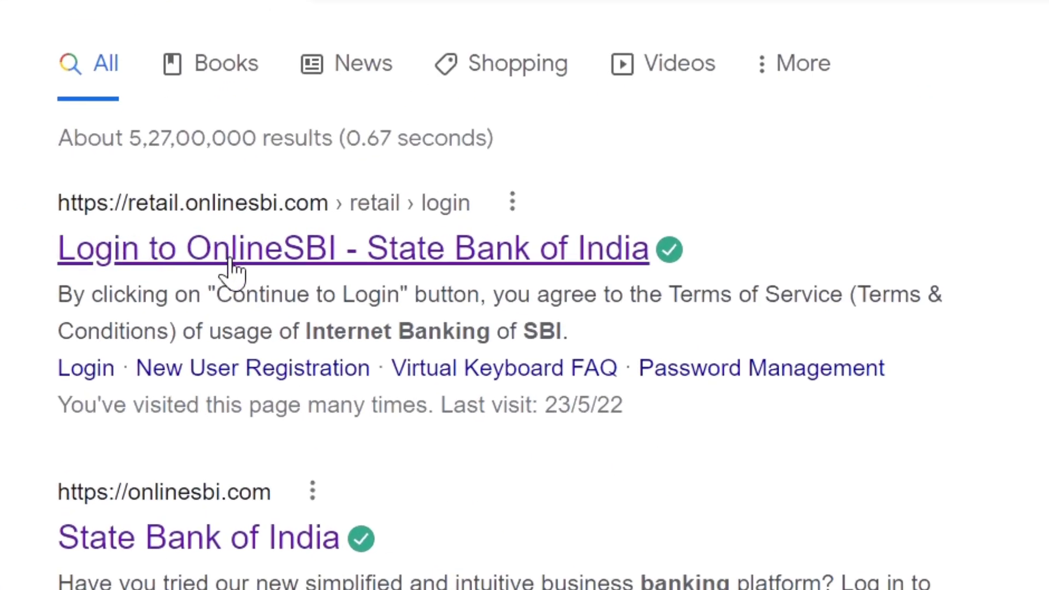
Open the 'Login to OnlineSBI - State Bank of India' result and continue to the login form
click(257, 258)
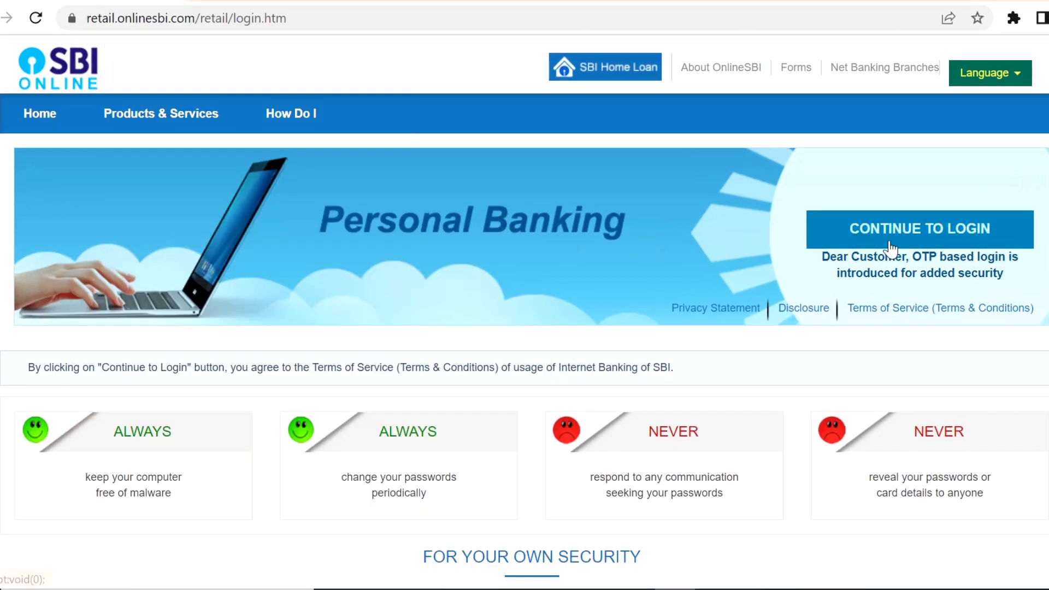
click(868, 218)
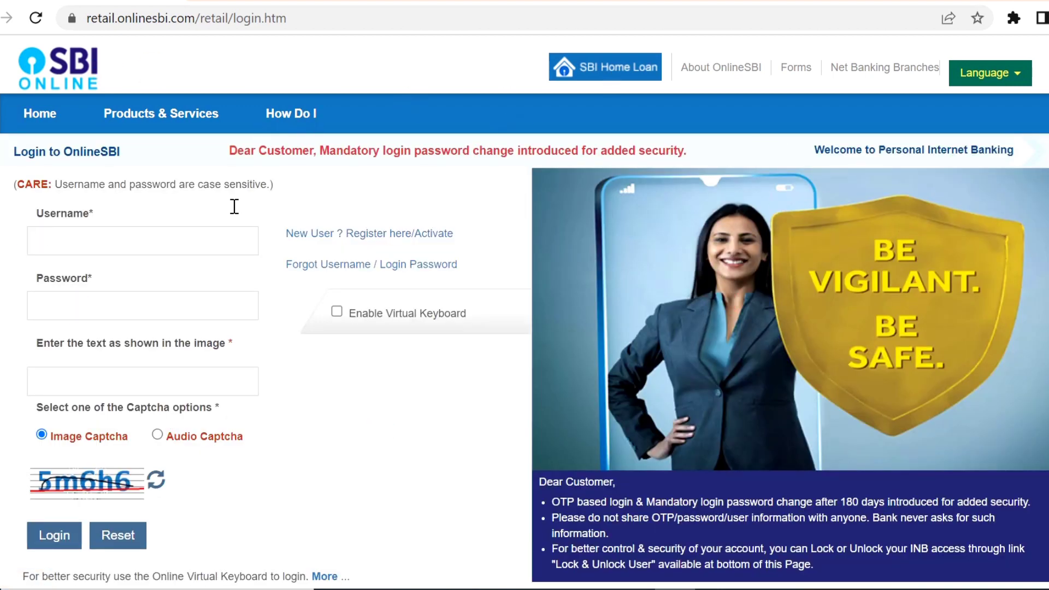
Enter the OnlineSBI username and the account password
click(221, 222)
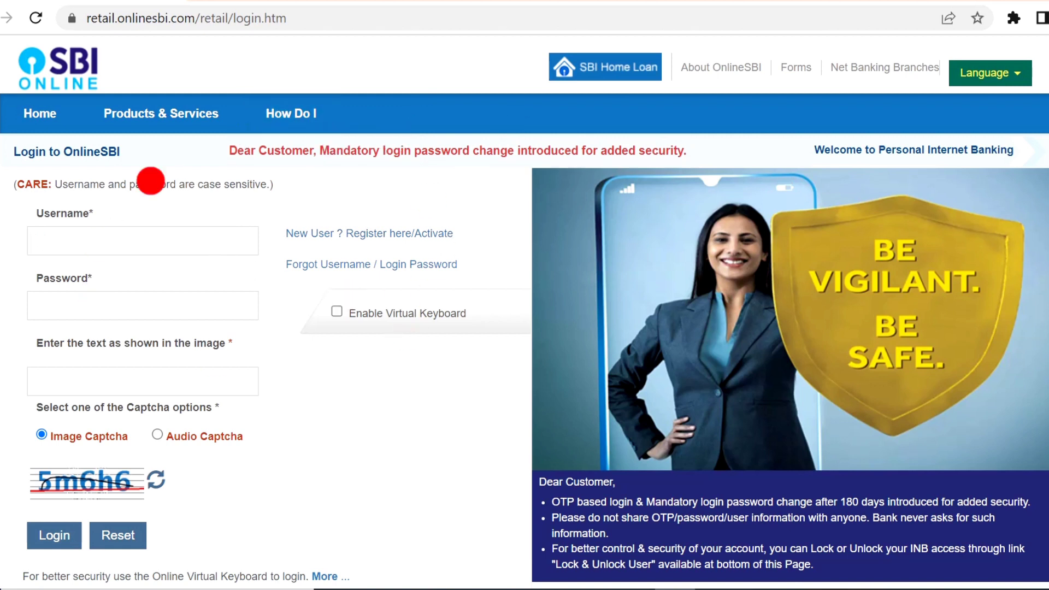
click(253, 334)
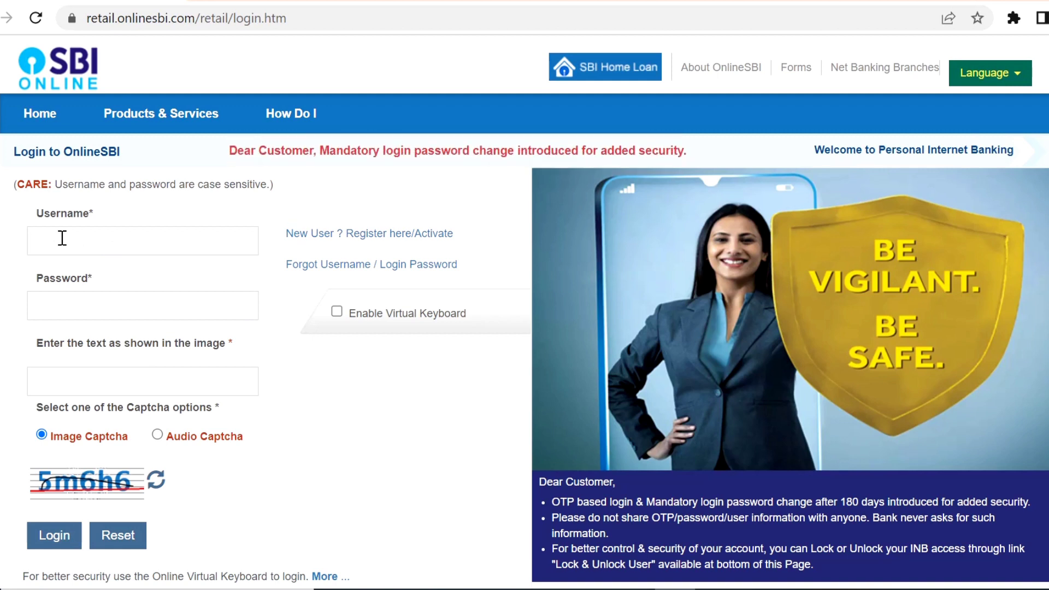
text(dgfjhgs)
double_click(99, 243)
click(71, 310)
text(•••••)
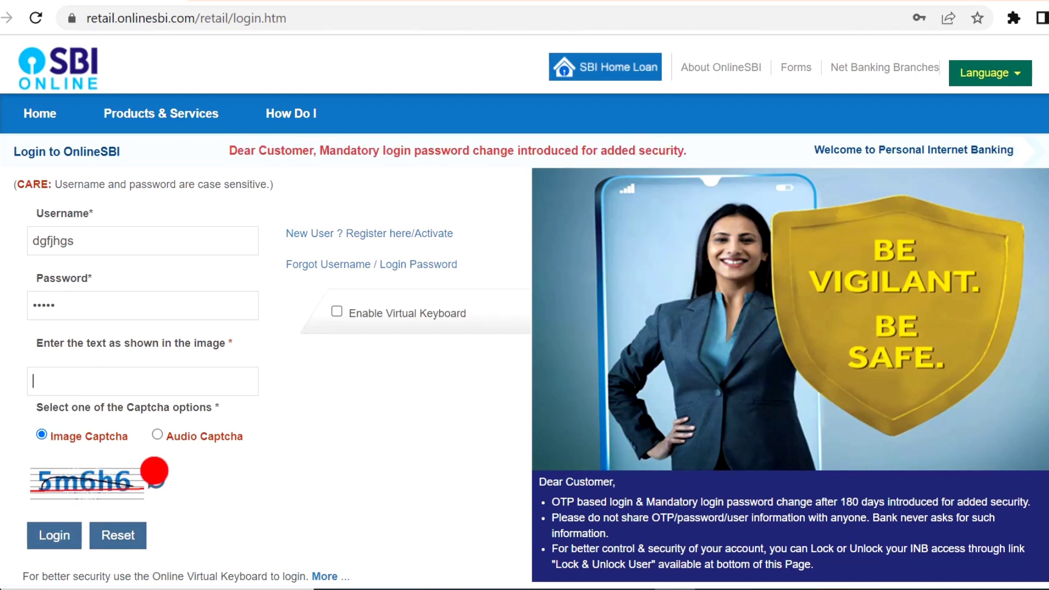
Refresh the captcha twice for a readable image, enter it and log in
click(156, 480)
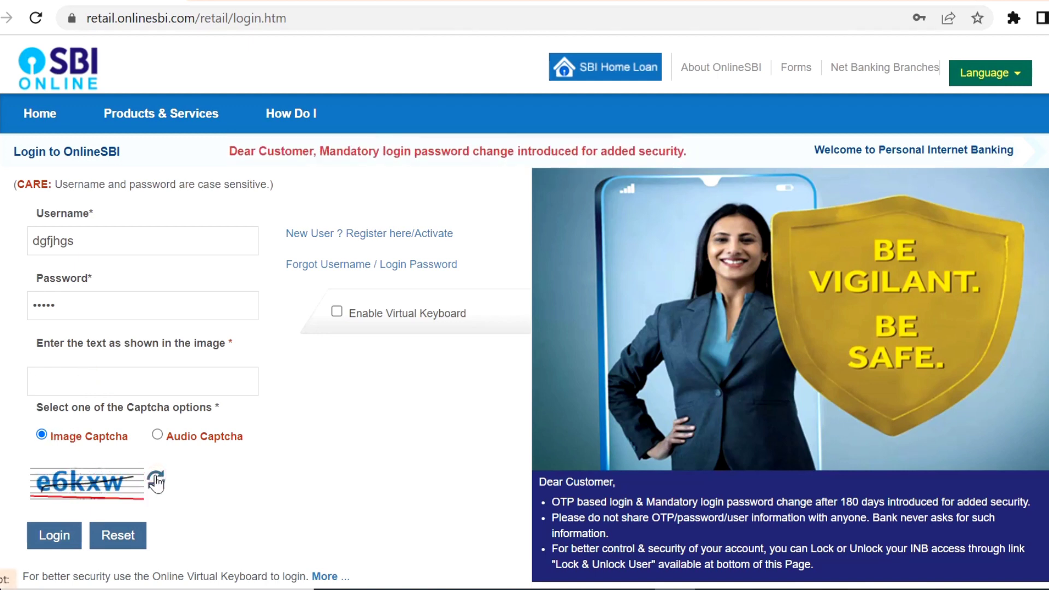
click(156, 481)
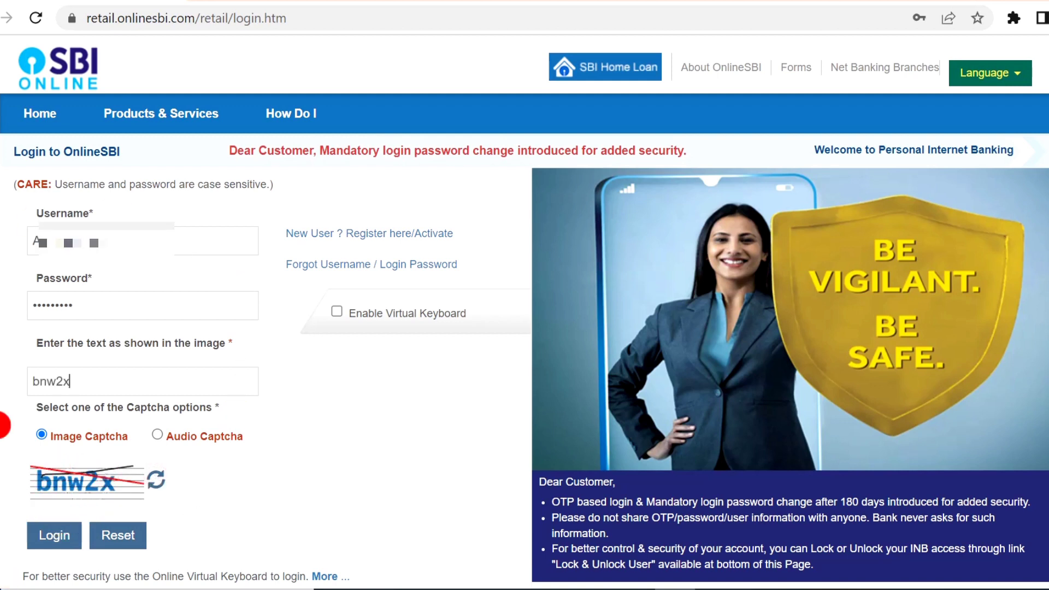
click(61, 541)
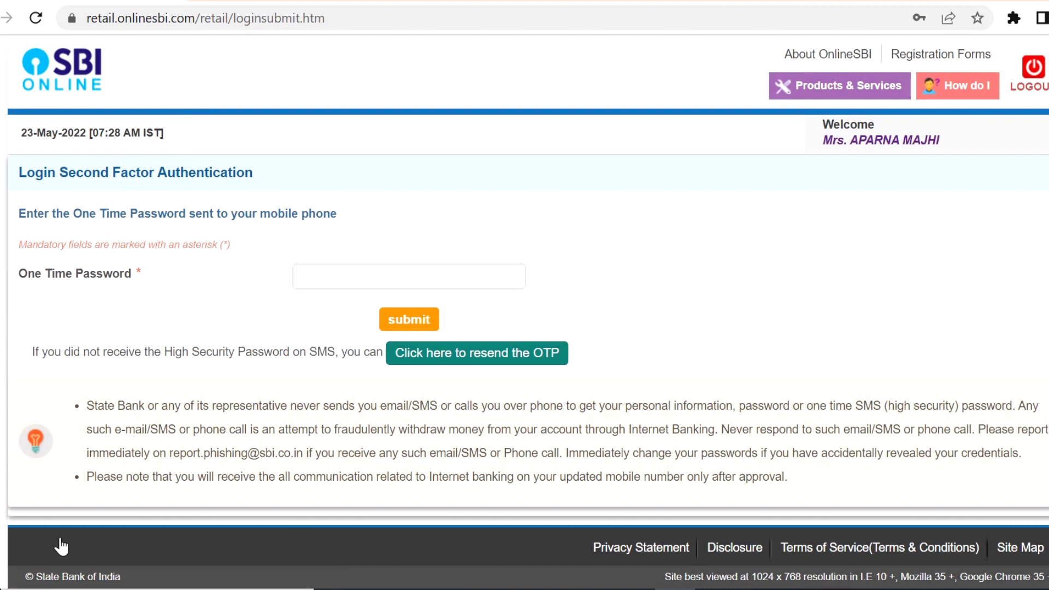
Enter the SMS one-time password on the second-factor authentication page
click(324, 284)
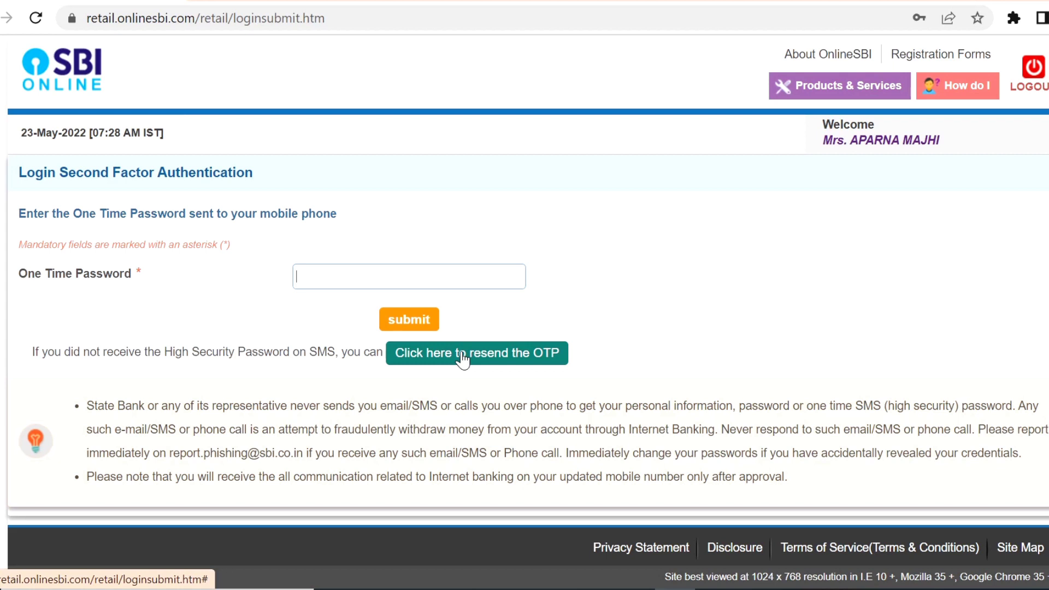
click(342, 274)
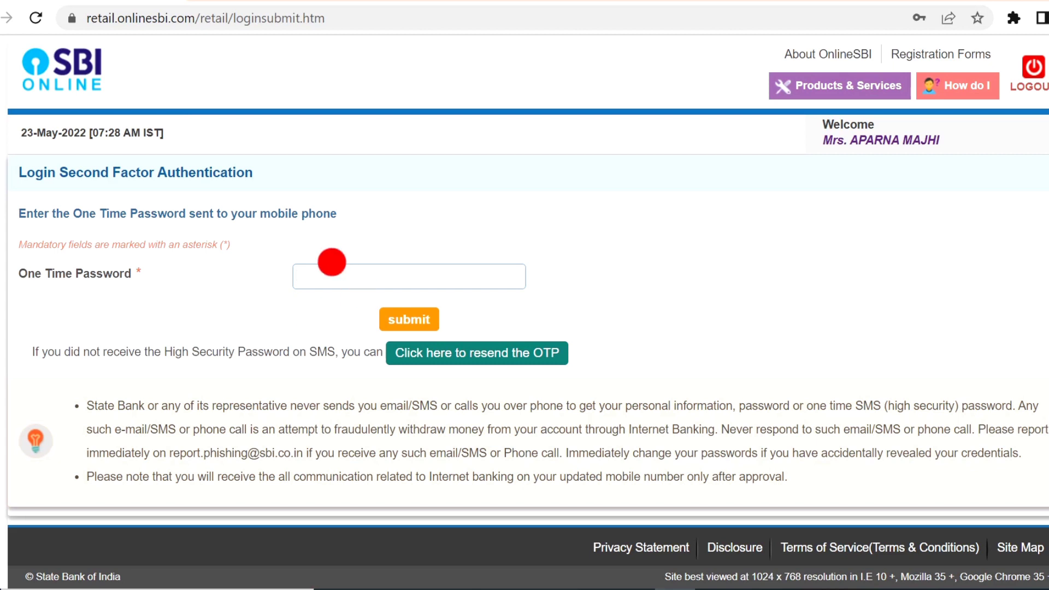
text(••••••••)
drag(332, 273, 230, 288)
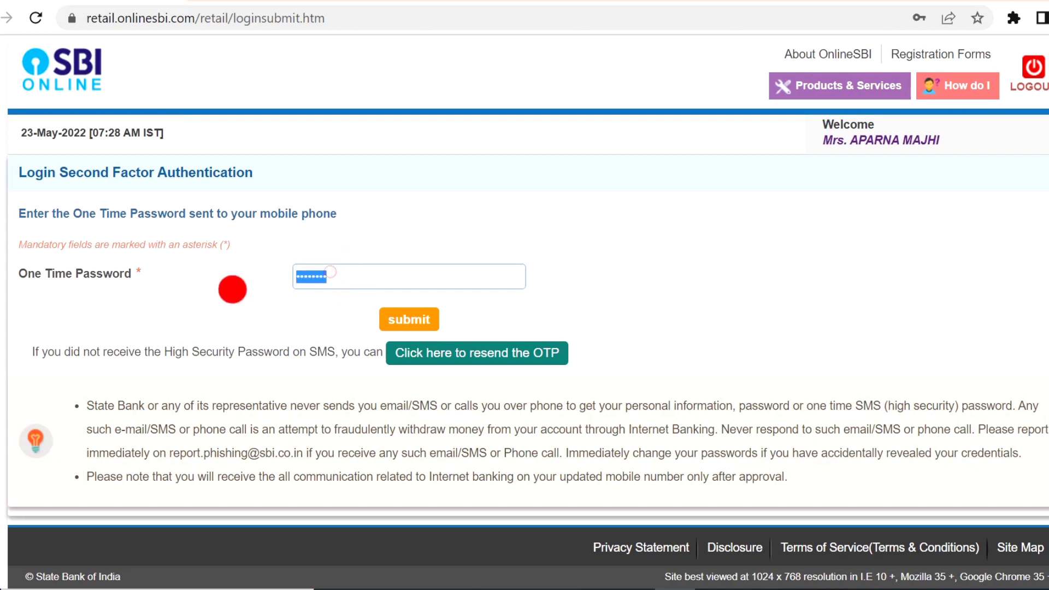
Submit the OTP, postpone the email update, and go to Payments / Transfers > Add & Manage Beneficiary
click(390, 309)
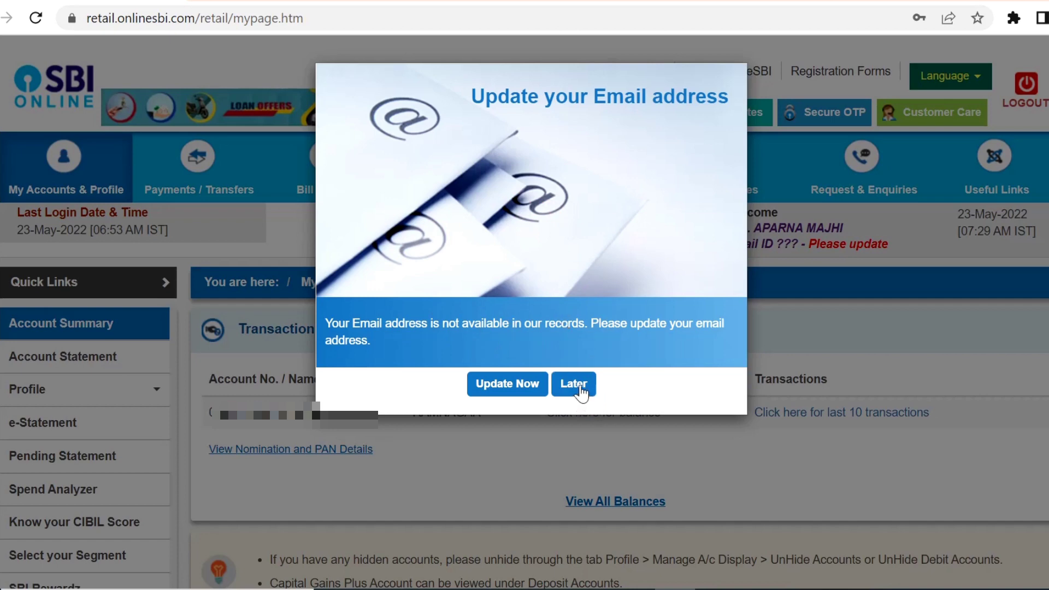
click(580, 390)
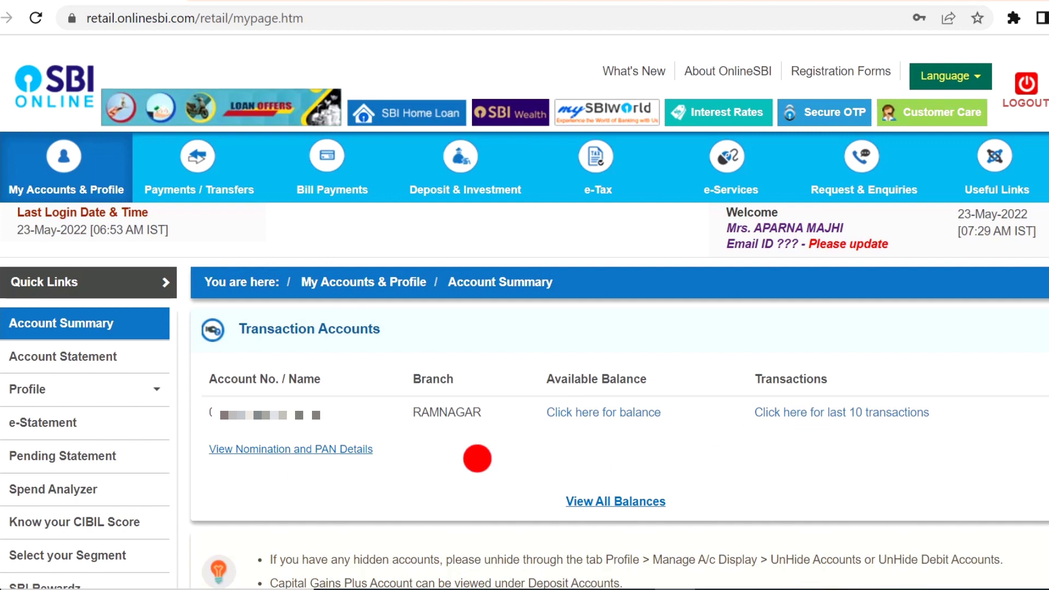
click(227, 190)
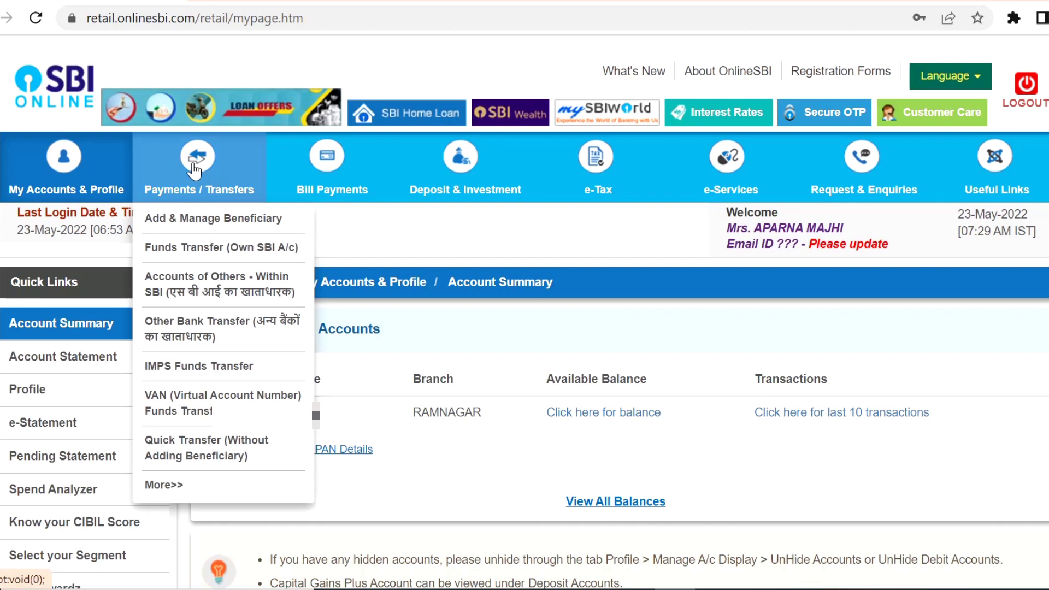
click(193, 219)
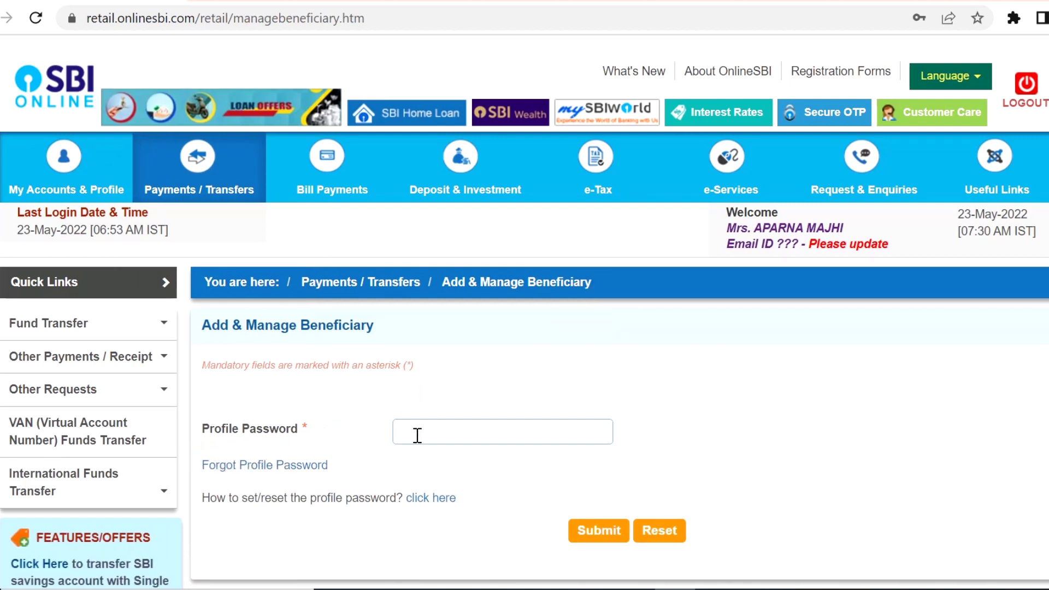
Start typing the profile password on the Add & Manage Beneficiary page
click(418, 435)
text(•)
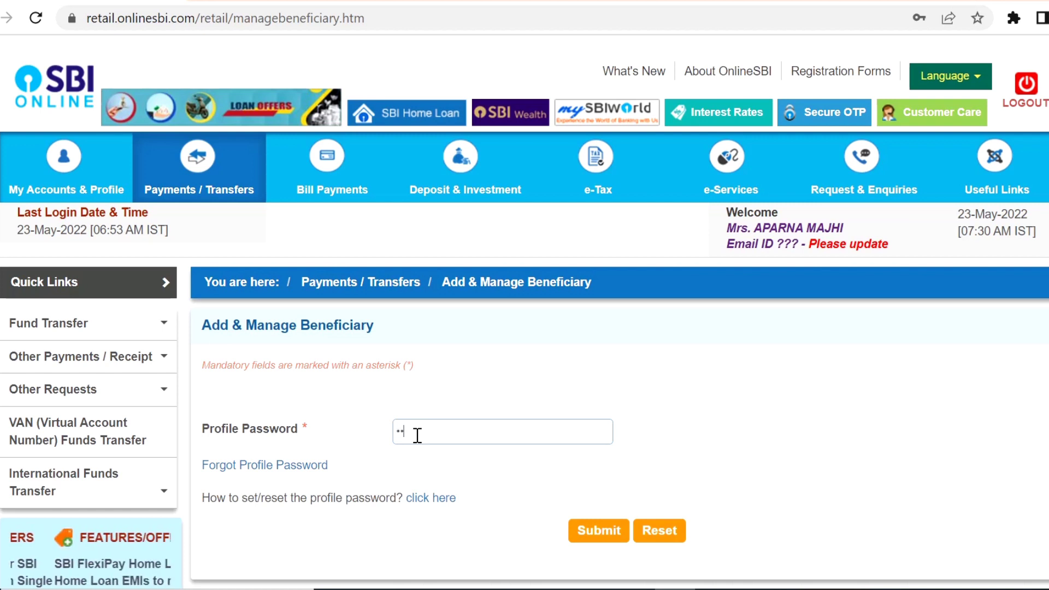
text(•)
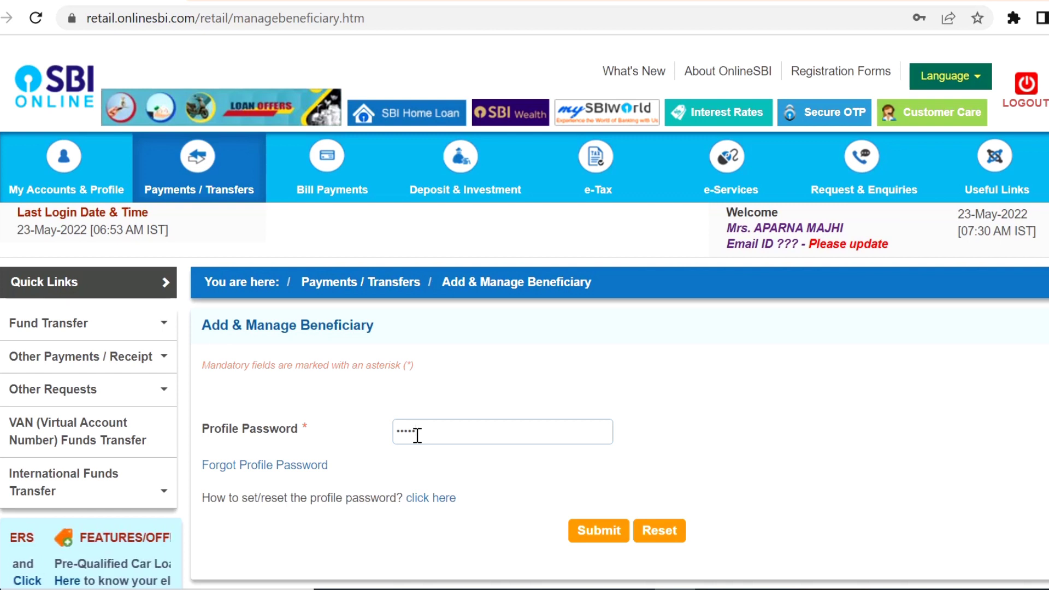
Submit the profile password and open the Other Bank Beneficiary Add form
click(594, 529)
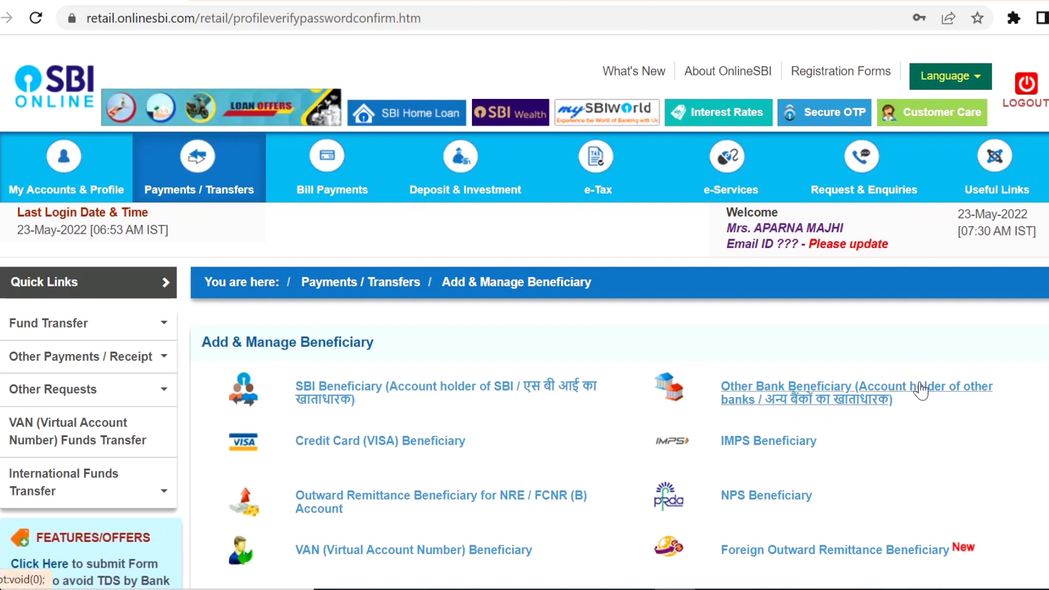
click(921, 408)
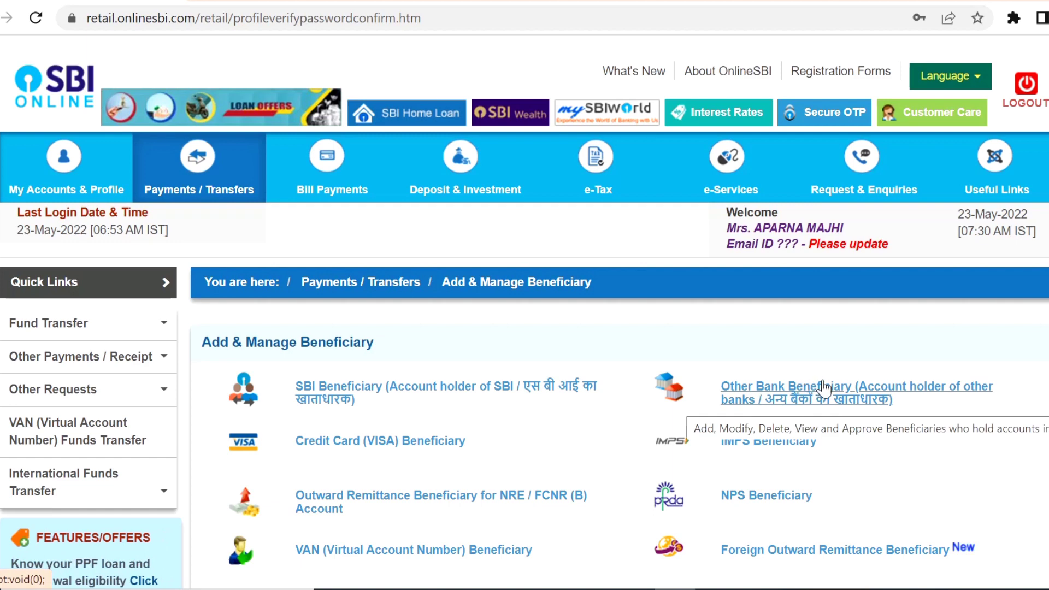
click(799, 389)
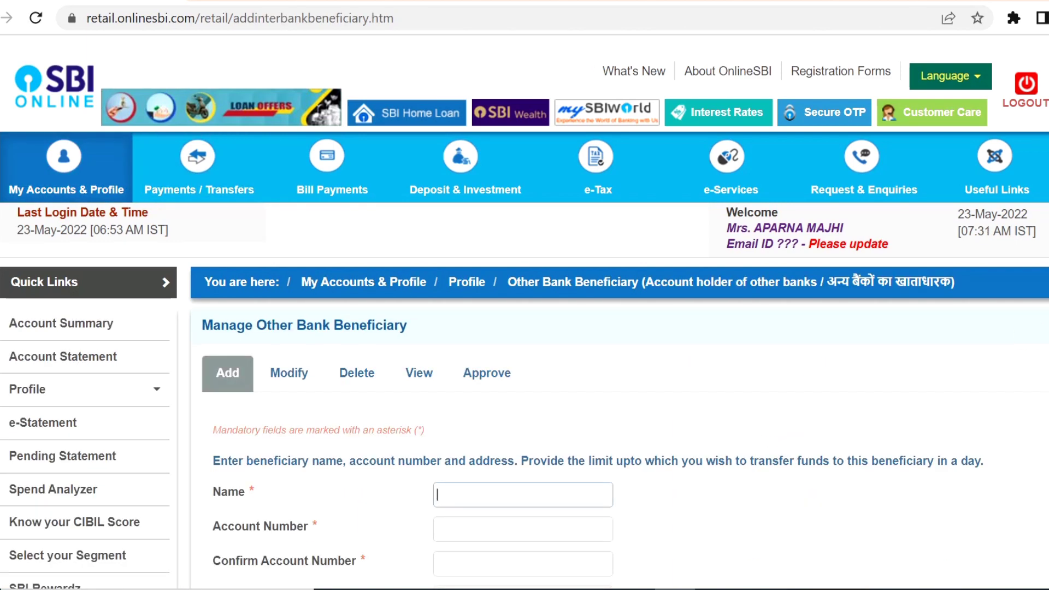
Enter the beneficiary's name in the Name field
scroll(524, 312, down, 5)
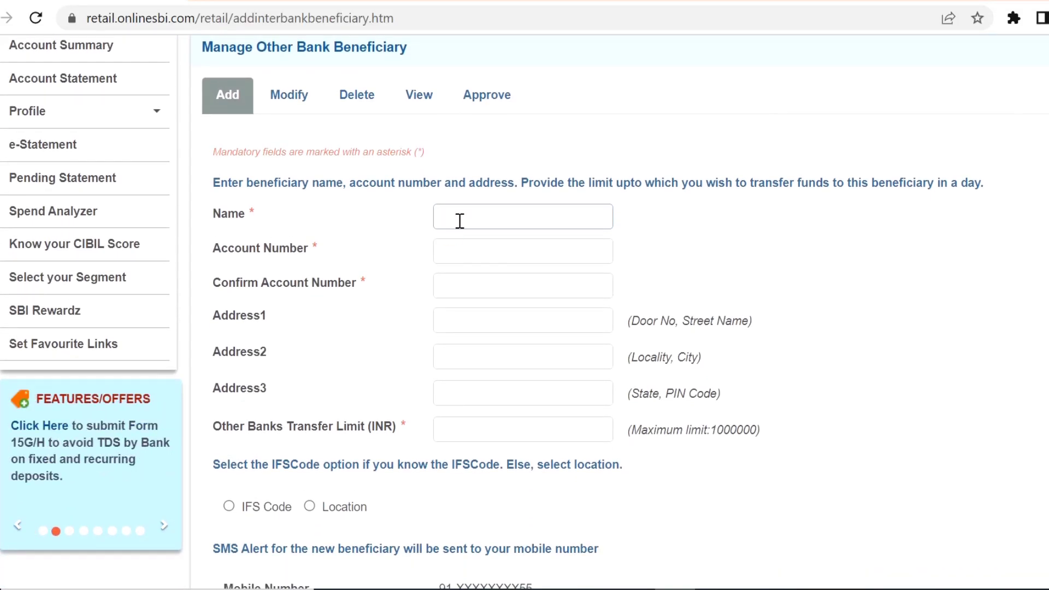
text(m)
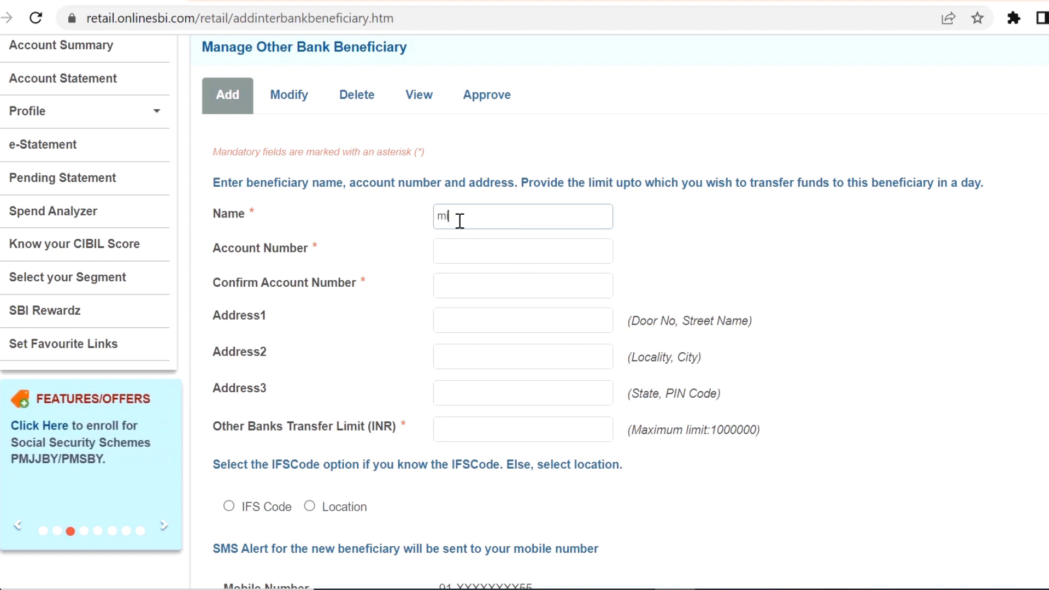
text(it)
key(Home)
text(a)
key(End)
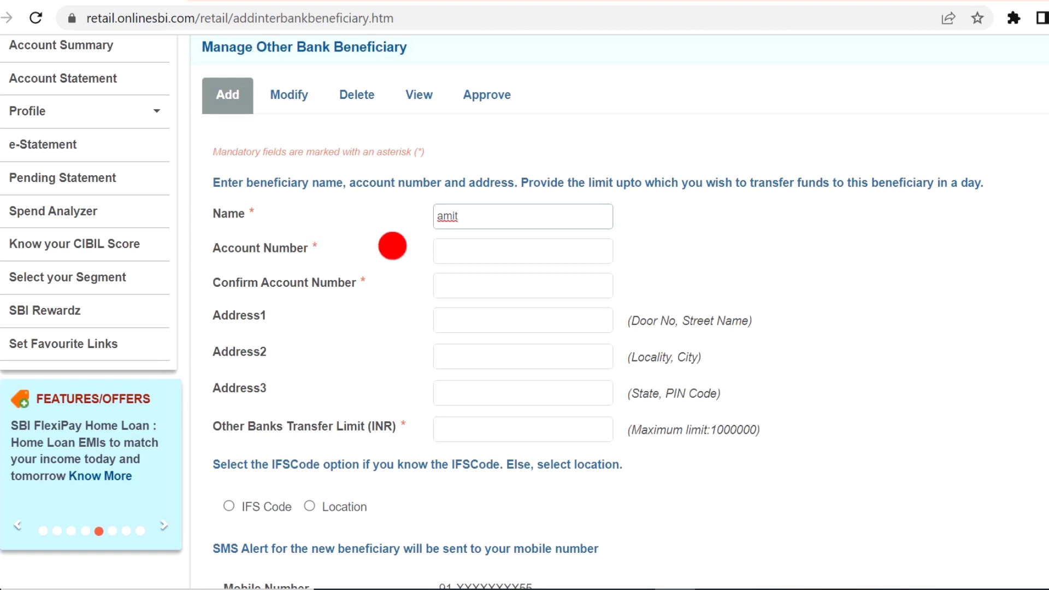
Enter the beneficiary's account number and begin confirming it
click(451, 247)
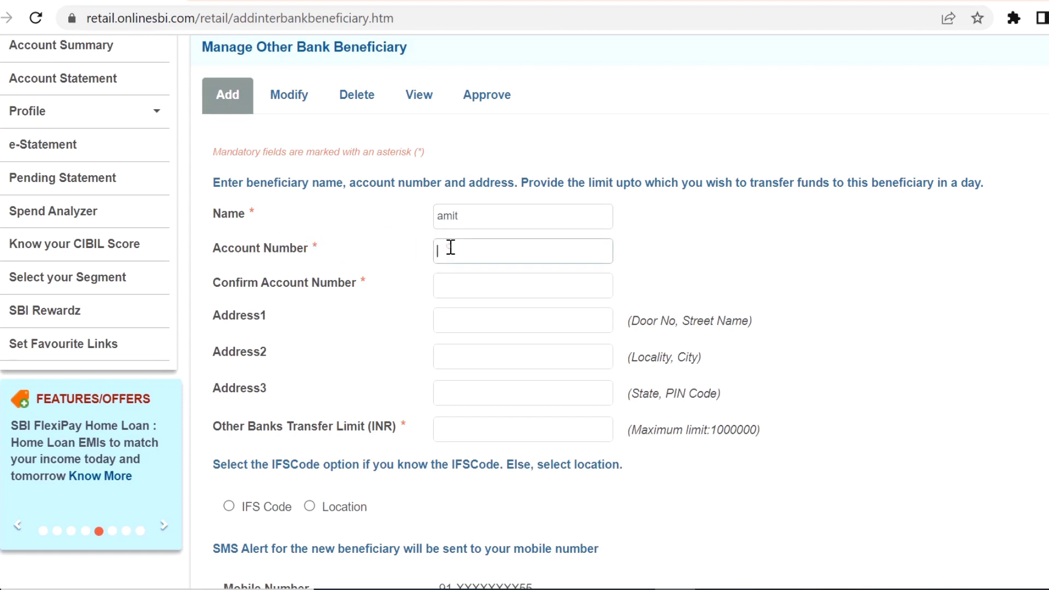
text(123)
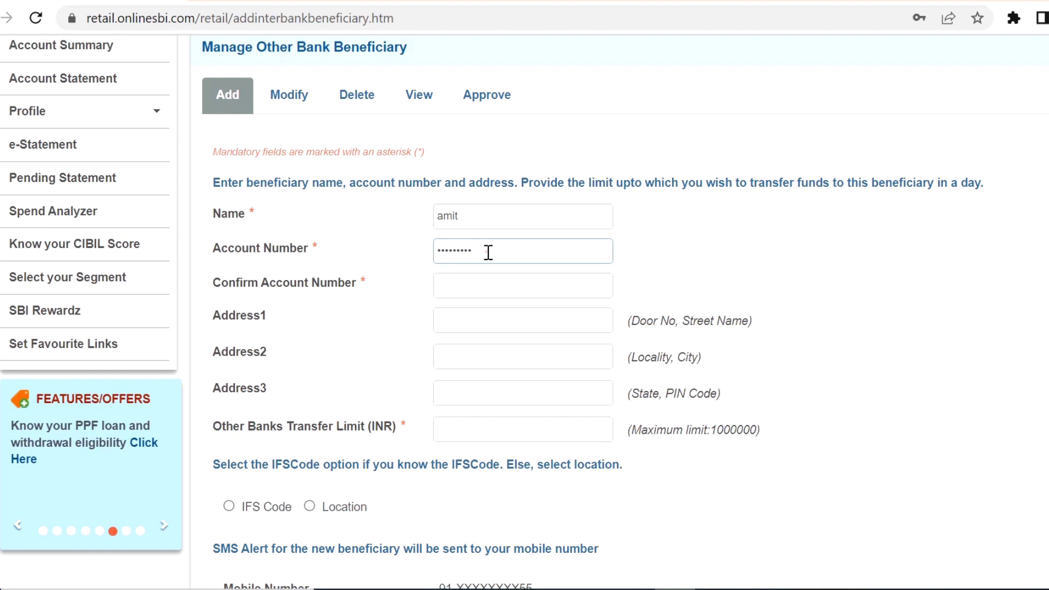
drag(488, 253, 434, 251)
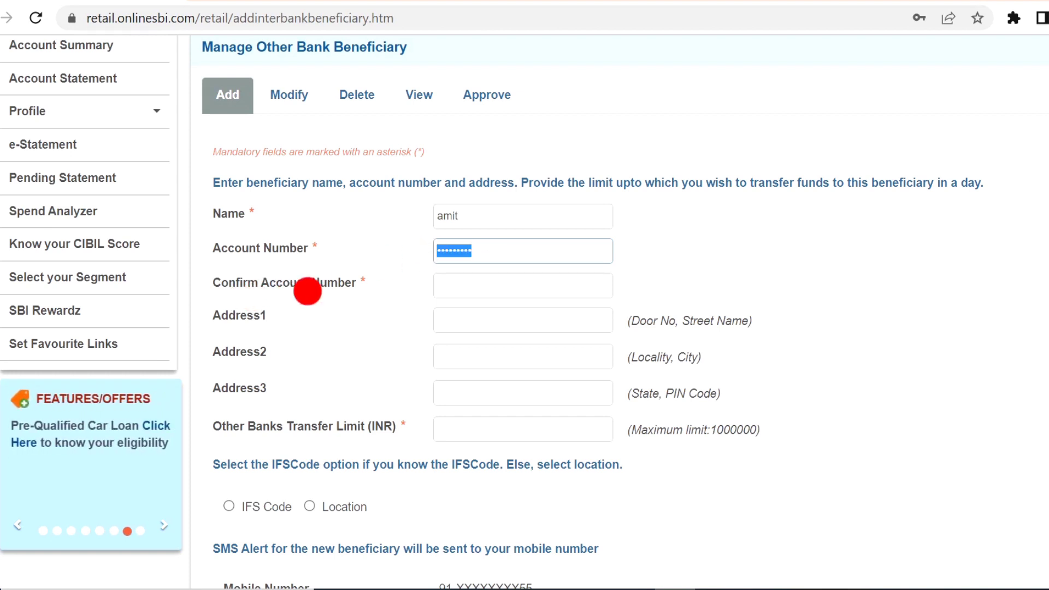
click(496, 252)
drag(496, 255, 422, 255)
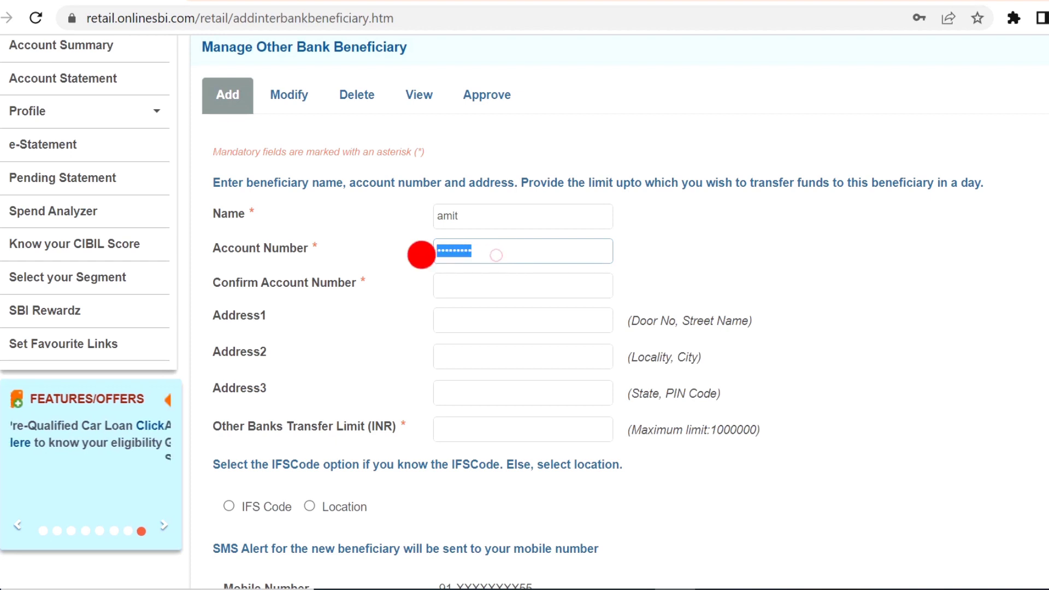
click(457, 285)
text(12)
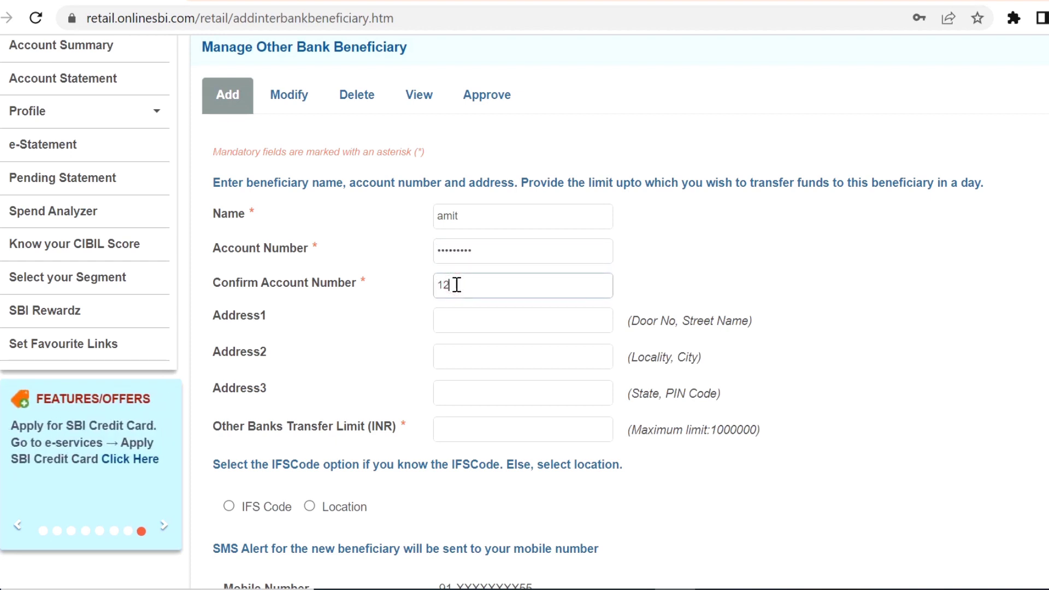
text(3456789)
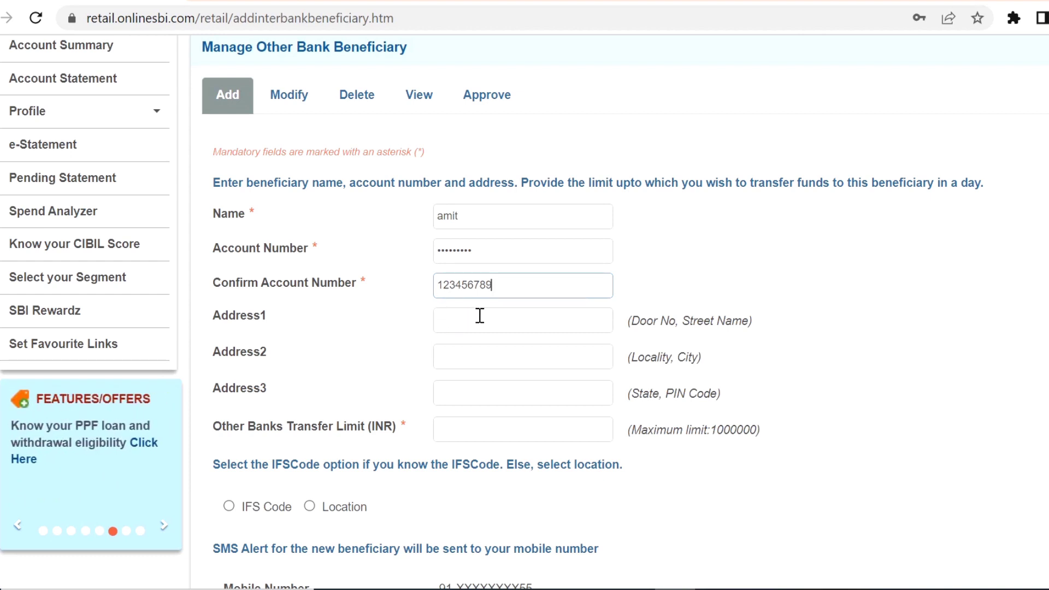
Fill in the beneficiary's three address lines and a 500000 INR other-bank transfer limit
click(450, 323)
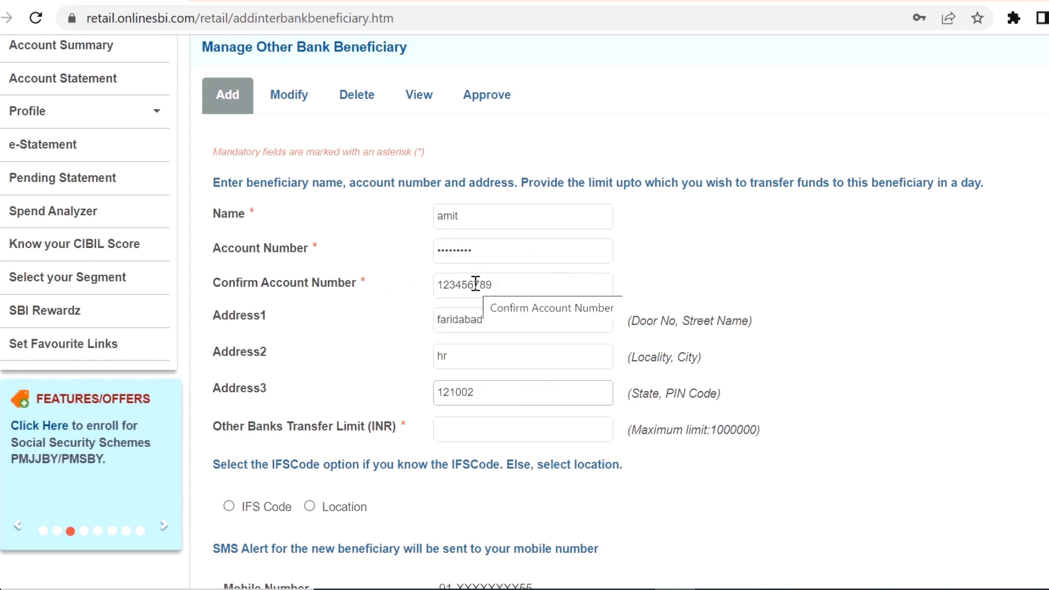
click(476, 431)
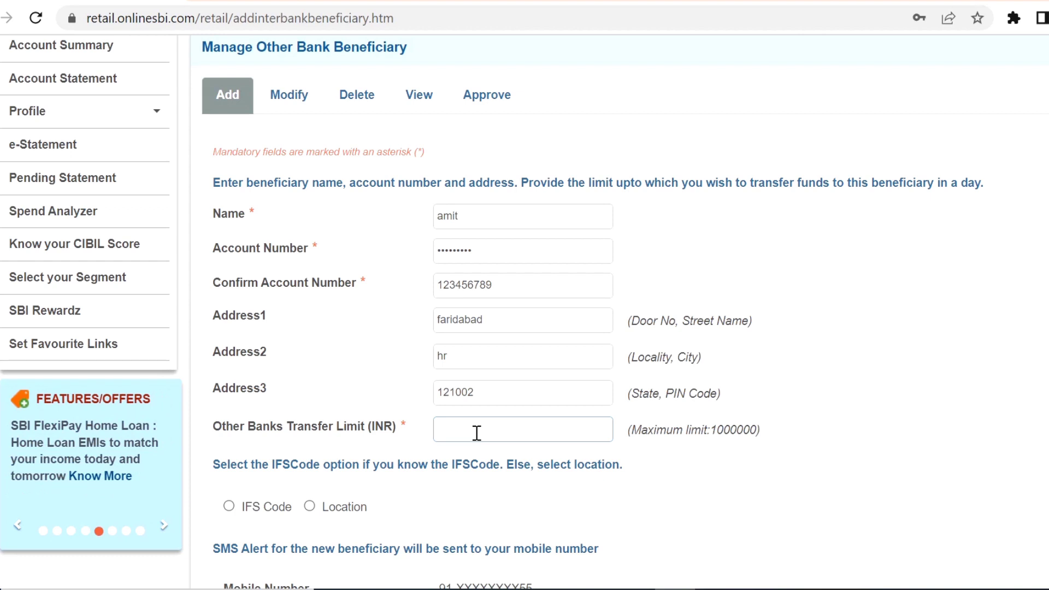
text(500000)
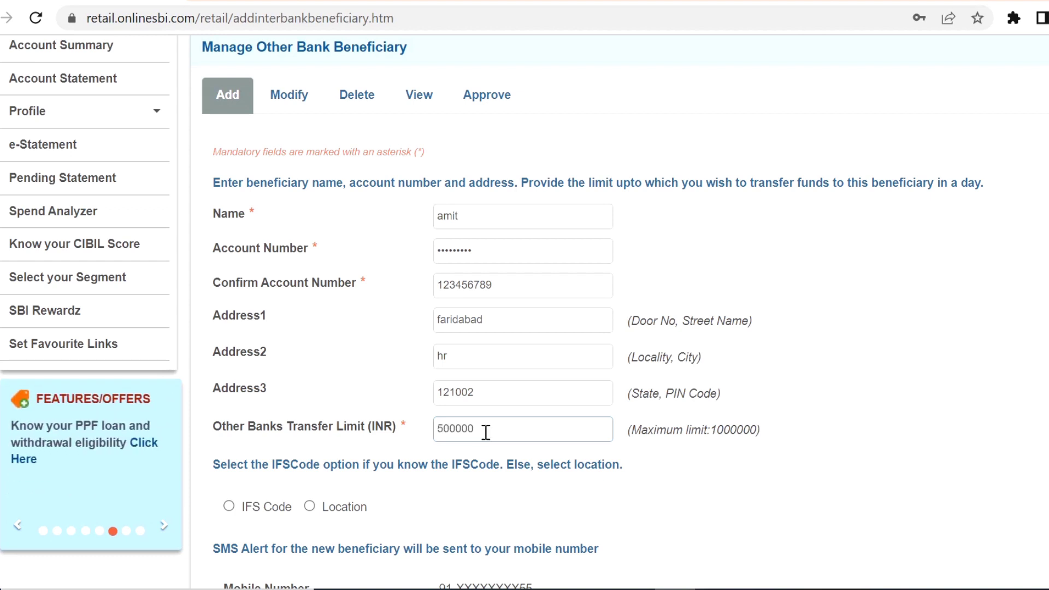
click(385, 413)
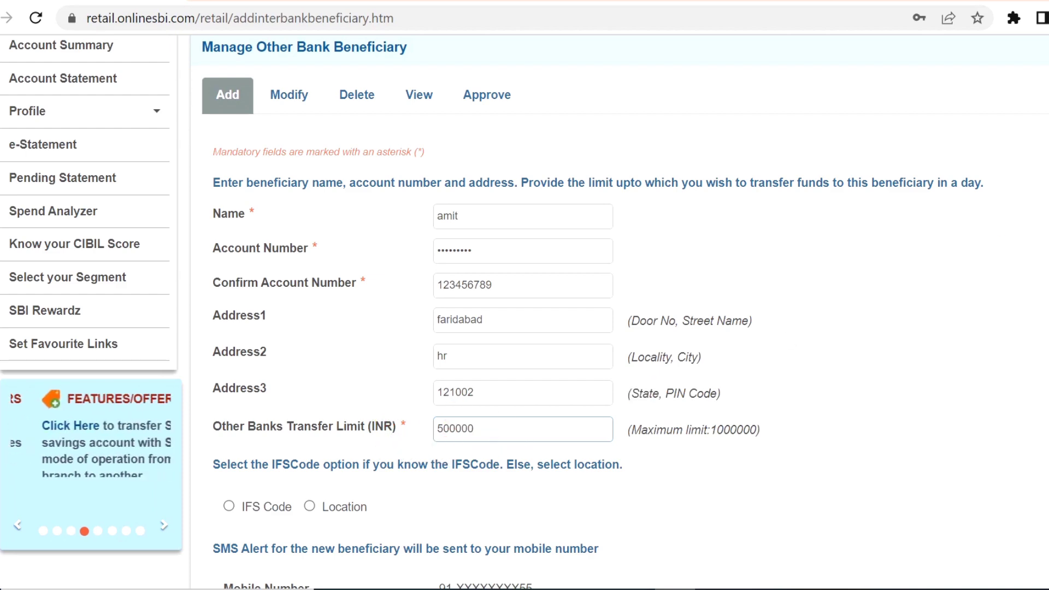
Choose the IFS Code option and paste icic0000083 as the IFS code
scroll(637, 389, down, 4)
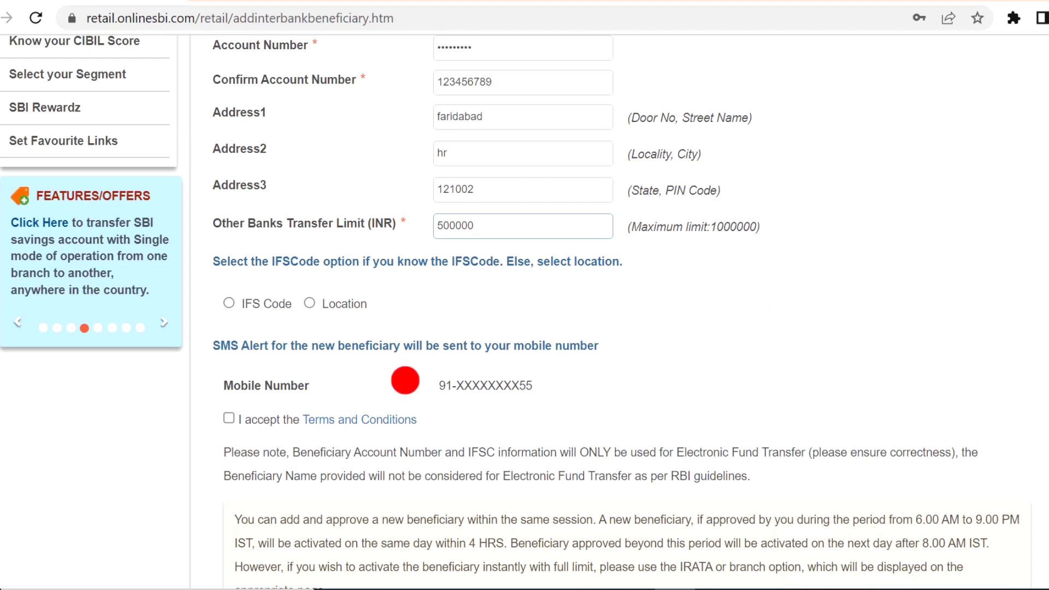
click(228, 302)
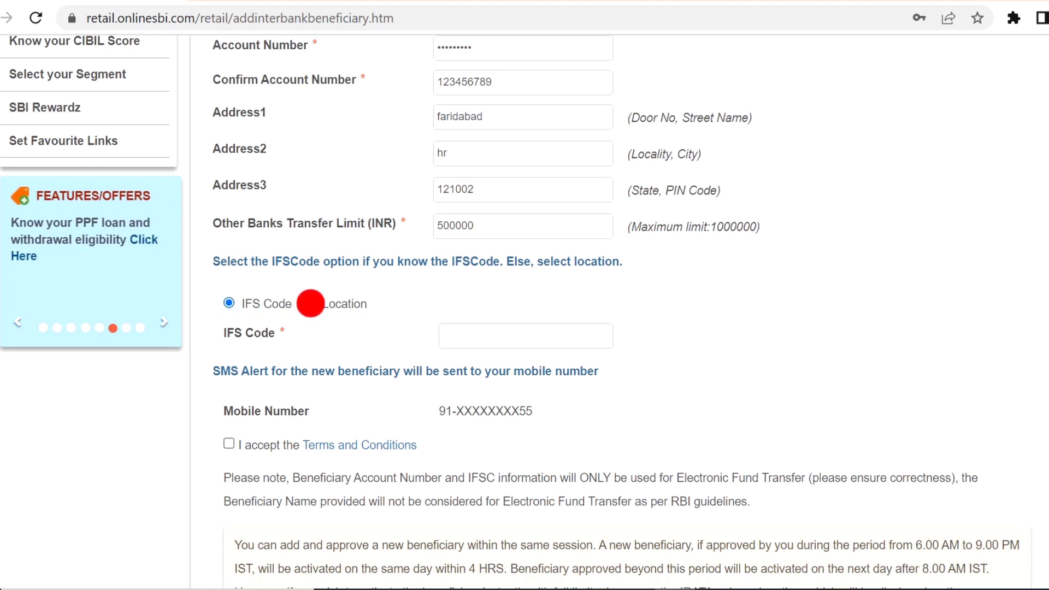
click(310, 304)
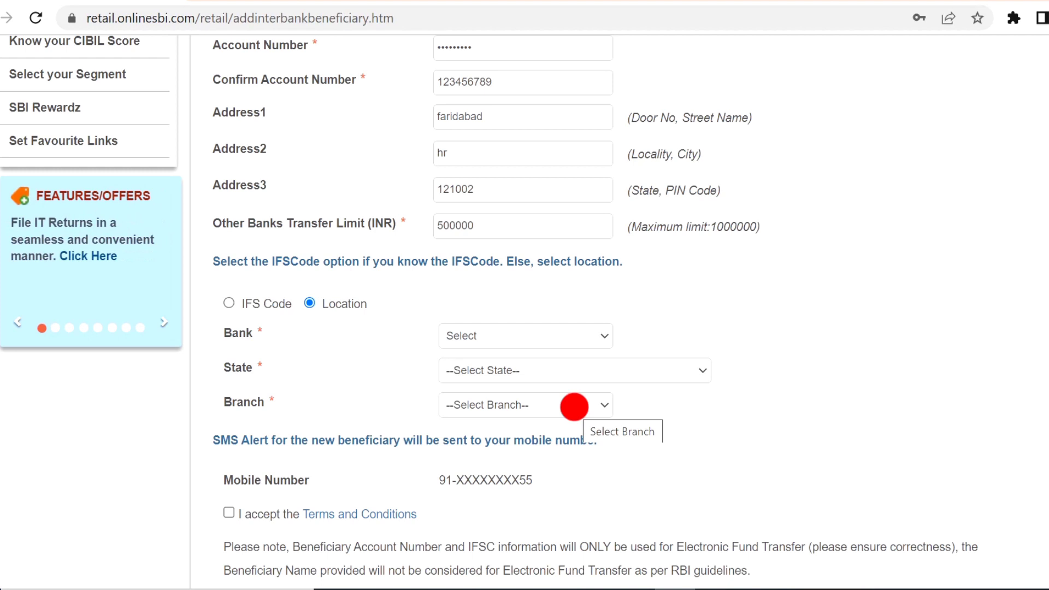
click(227, 303)
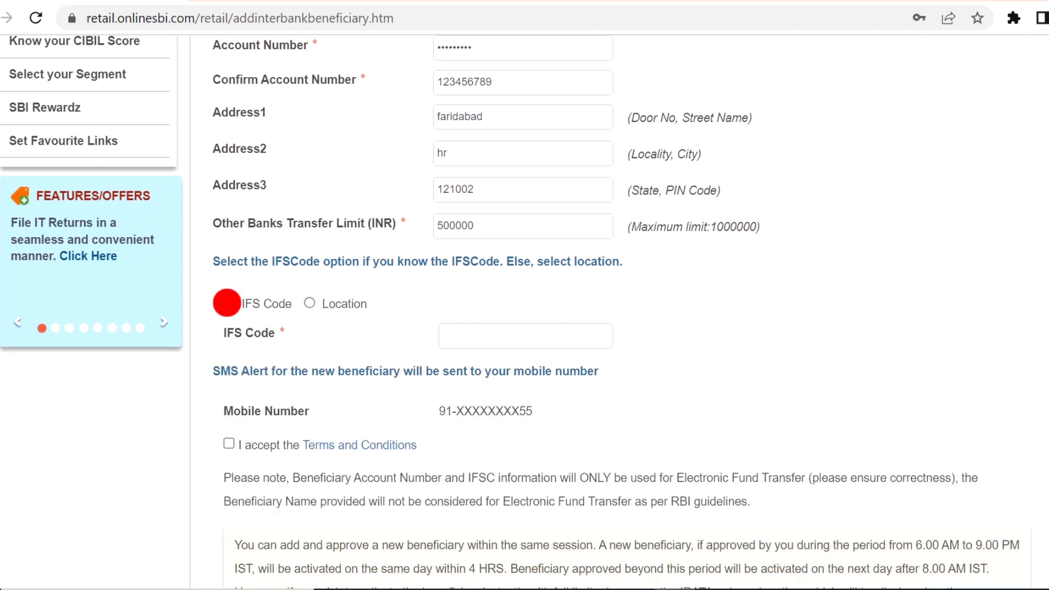
click(487, 340)
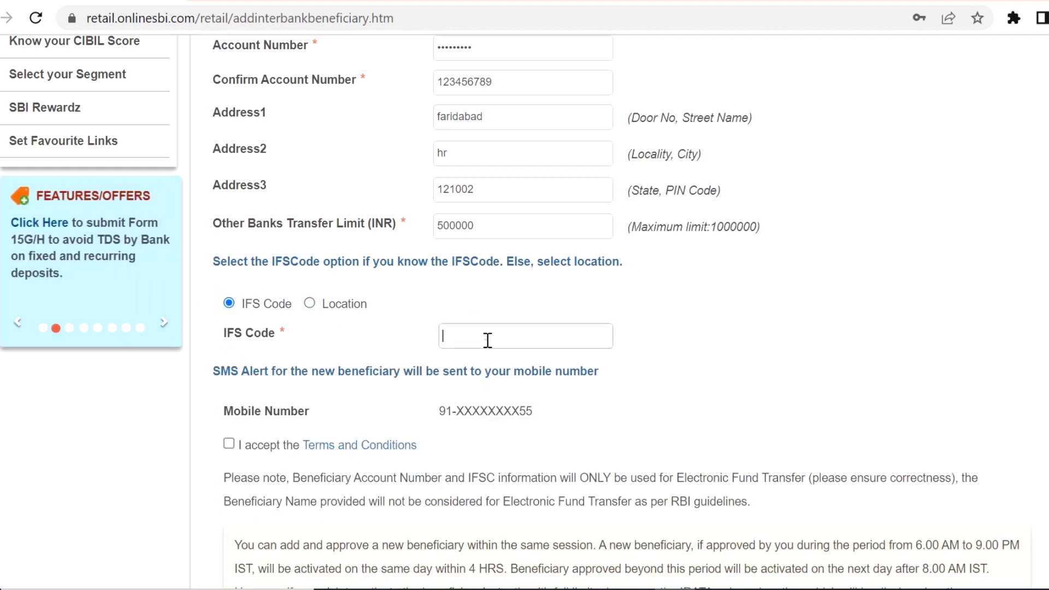
text(icic0000083)
Accept the Terms and Conditions and scroll down to Submit
scroll(487, 340, down, 2)
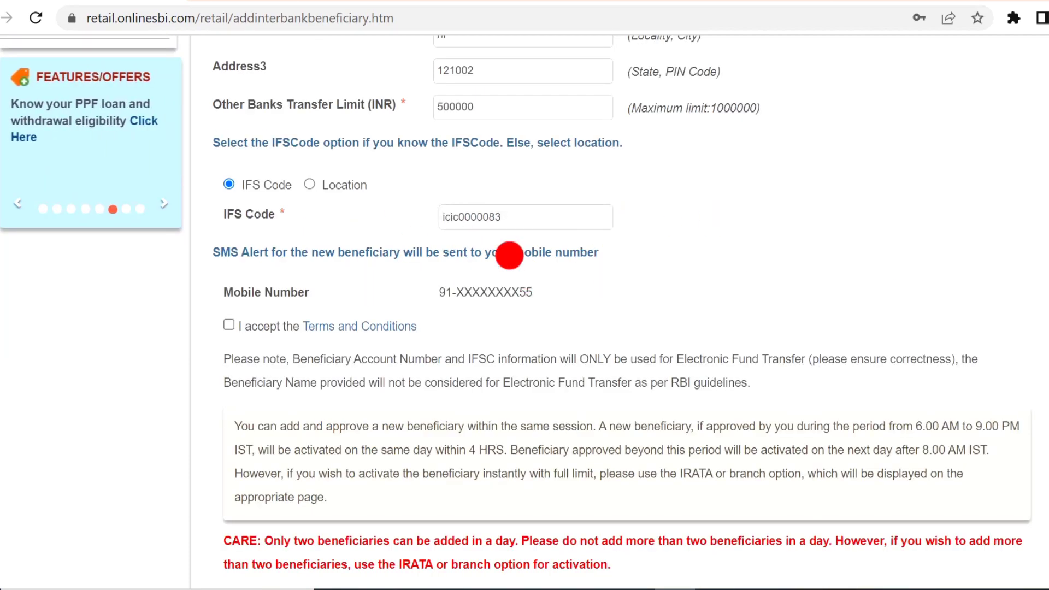
click(228, 326)
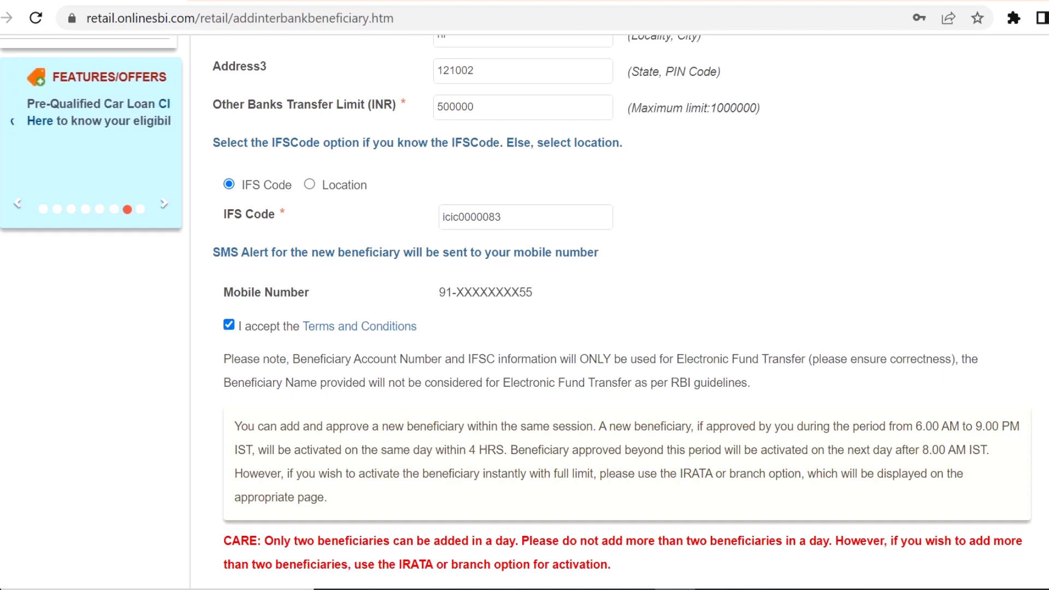
scroll(985, 379, down, 4)
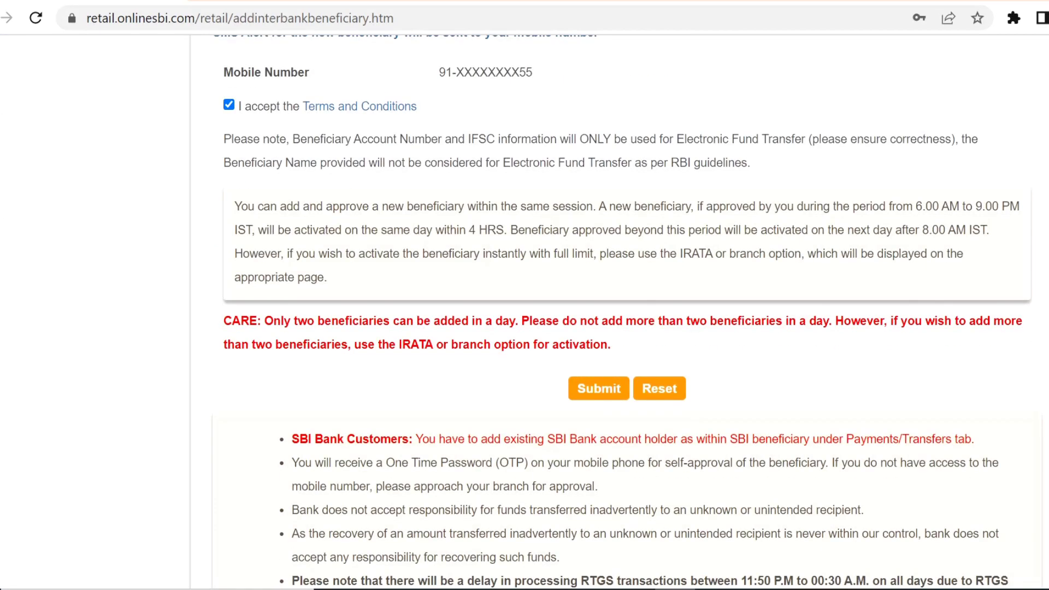
Submit the ICICI Bank, Barasat beneficiary form and confirm the listed details
click(599, 389)
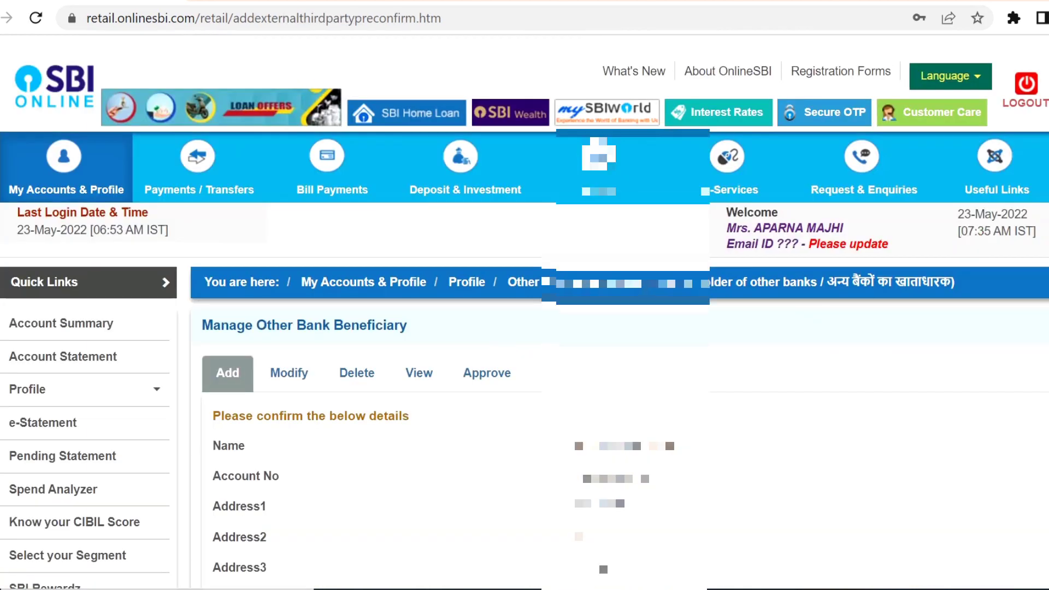
scroll(883, 285, down, 4)
scroll(524, 311, down, 1)
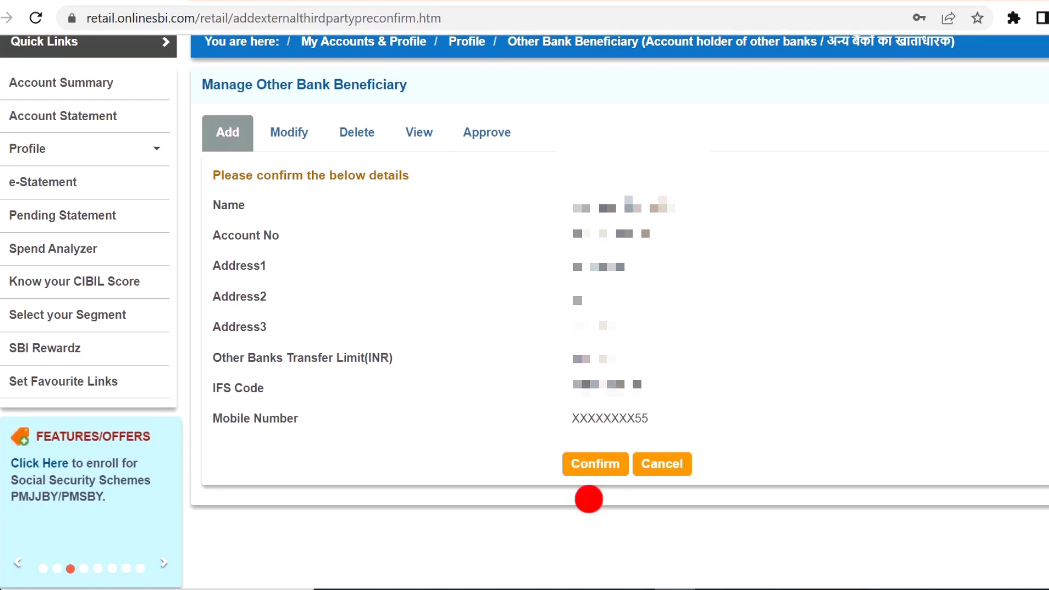
click(600, 465)
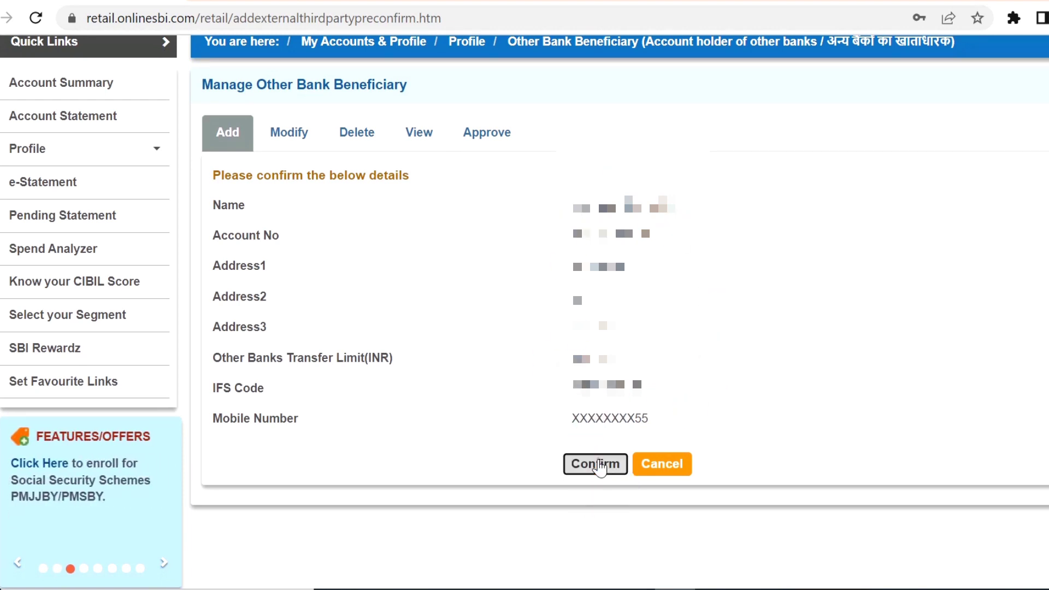
scroll(600, 468, down, 1)
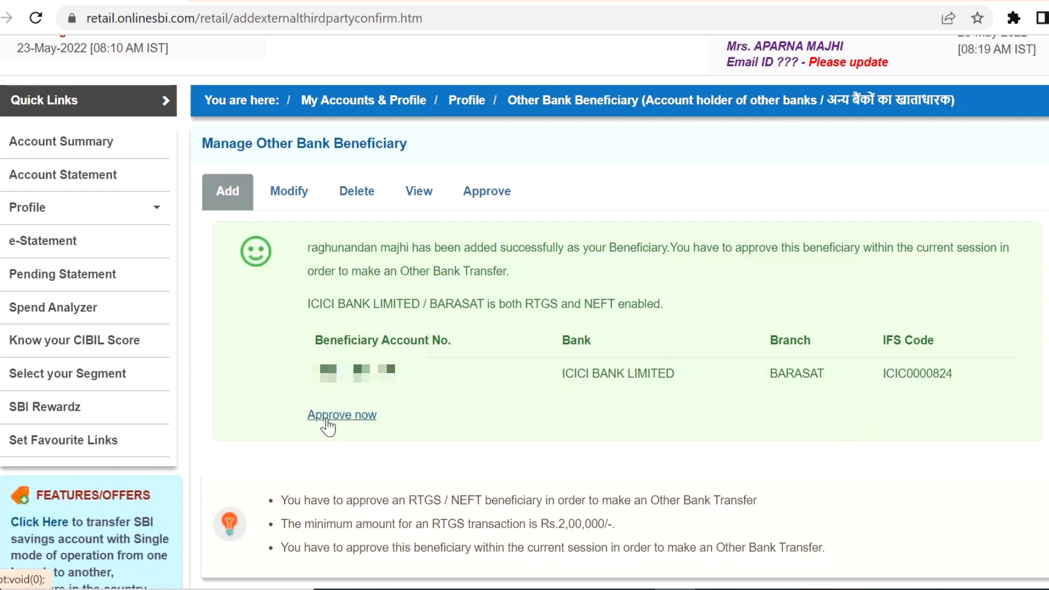
Start approving the new beneficiary and submit the profile password
click(327, 419)
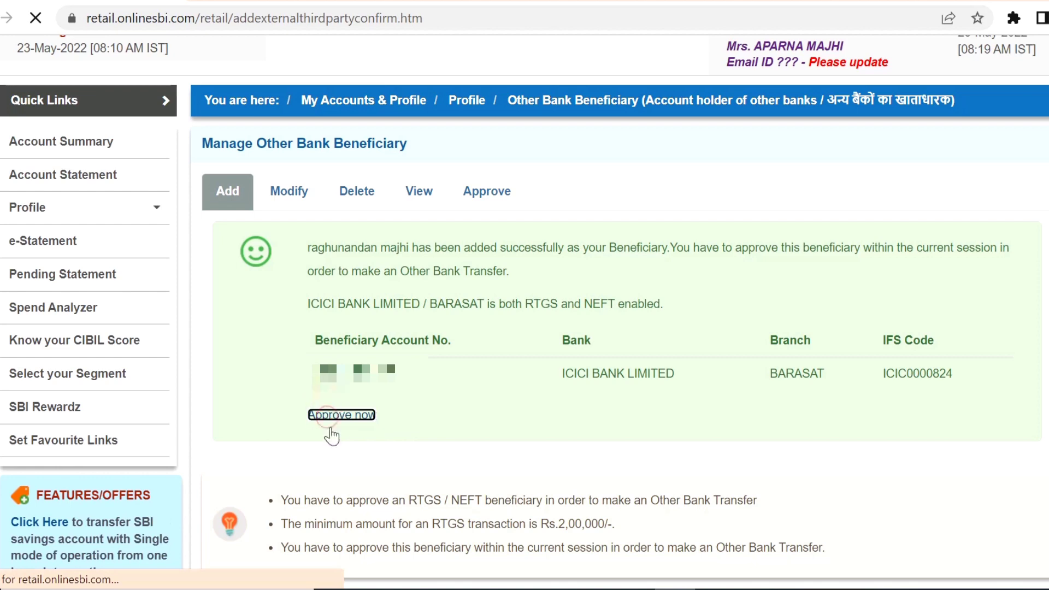
scroll(277, 519, down, 3)
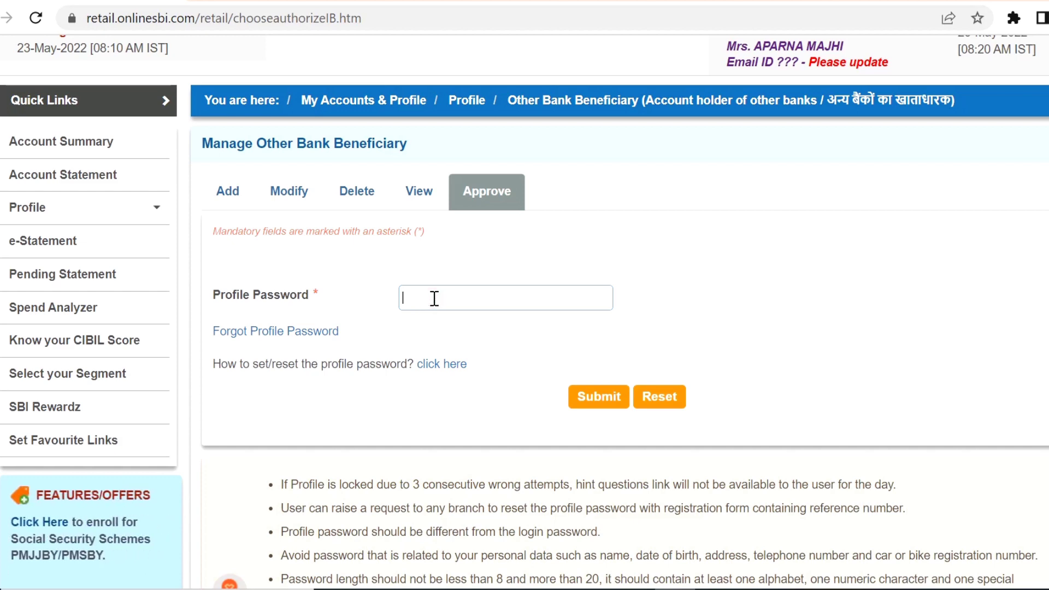
key(ctrl+v)
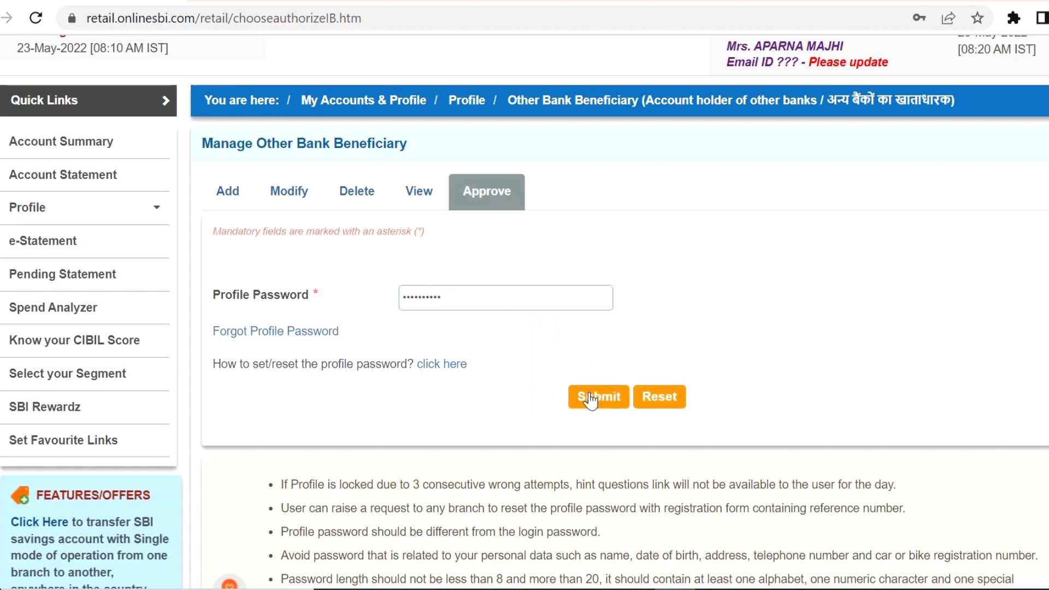
click(591, 399)
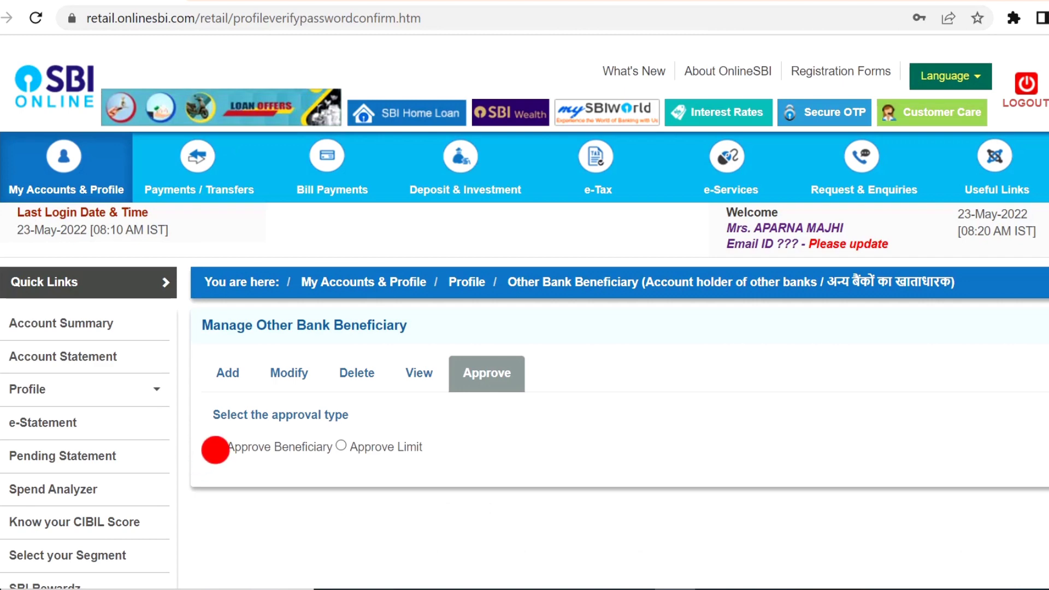
Choose Approve Beneficiary and select approval through OTP
click(219, 446)
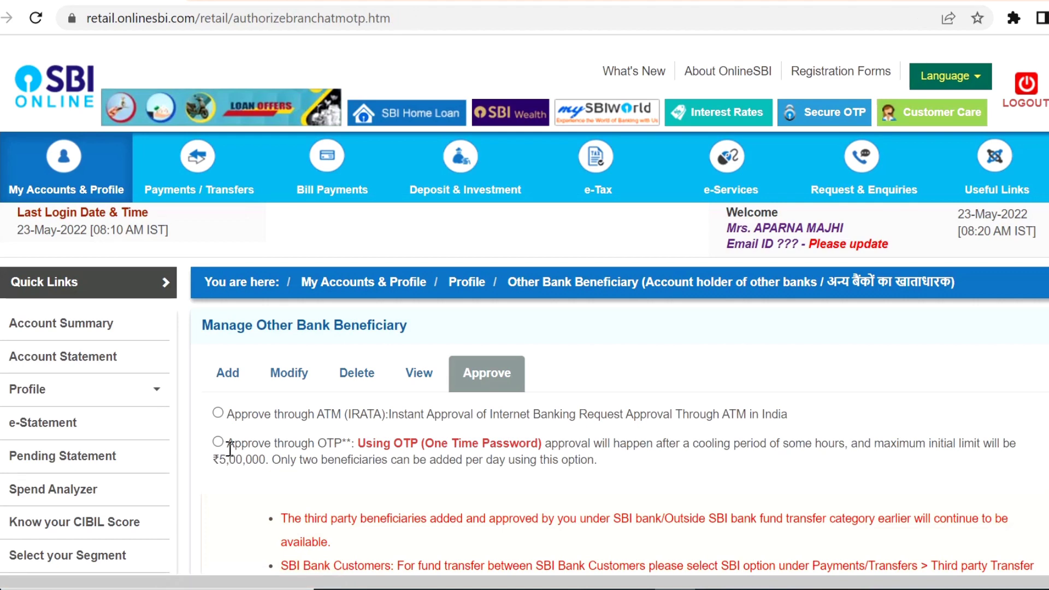
scroll(248, 441, down, 3)
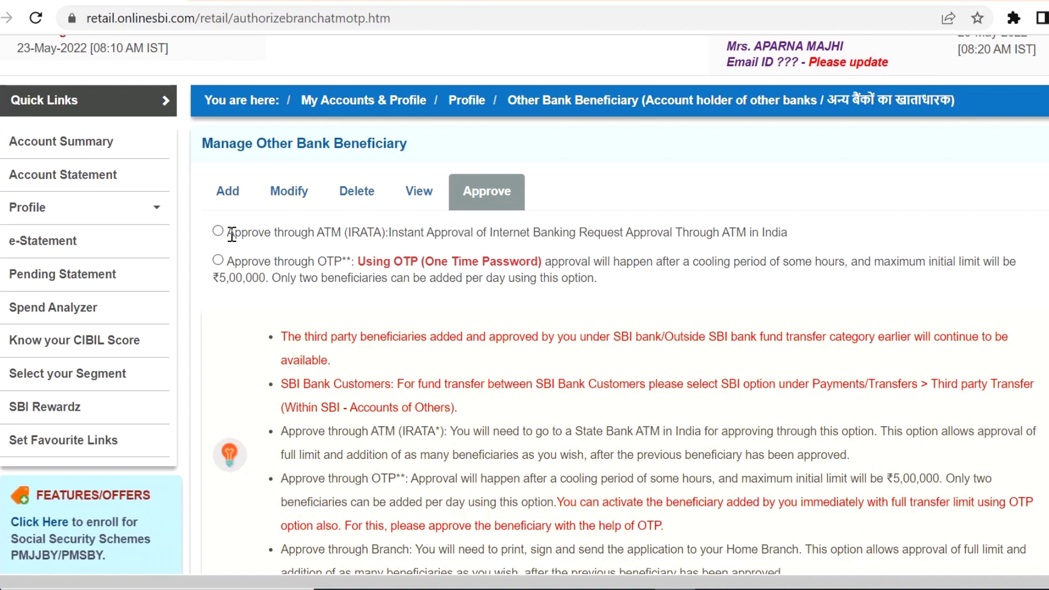
click(218, 260)
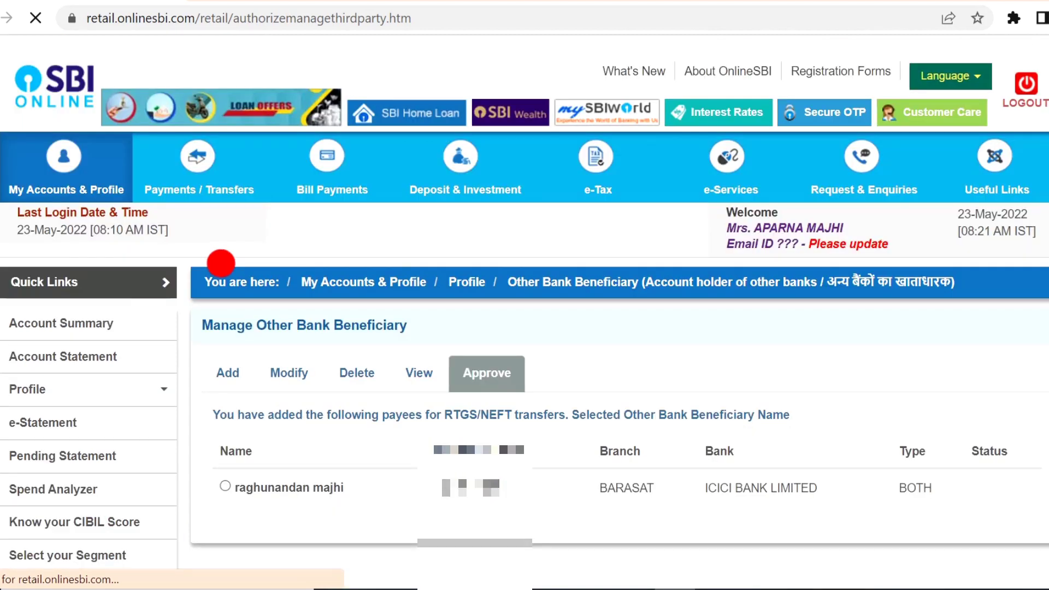
Select the pending ICICI Bank beneficiary, enter the SMS high security password and approve it
scroll(277, 293, down, 3)
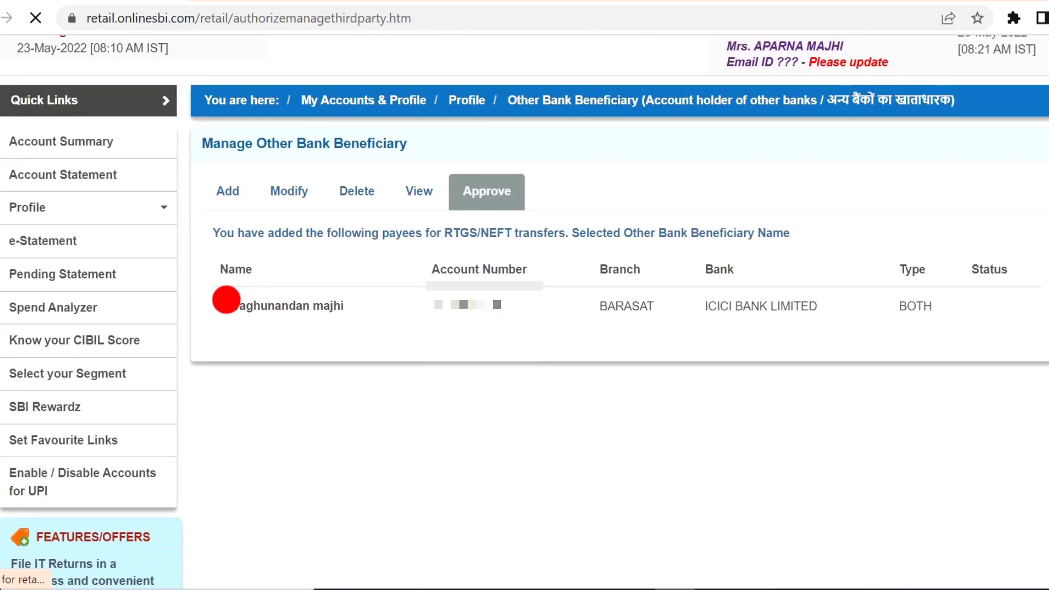
click(232, 300)
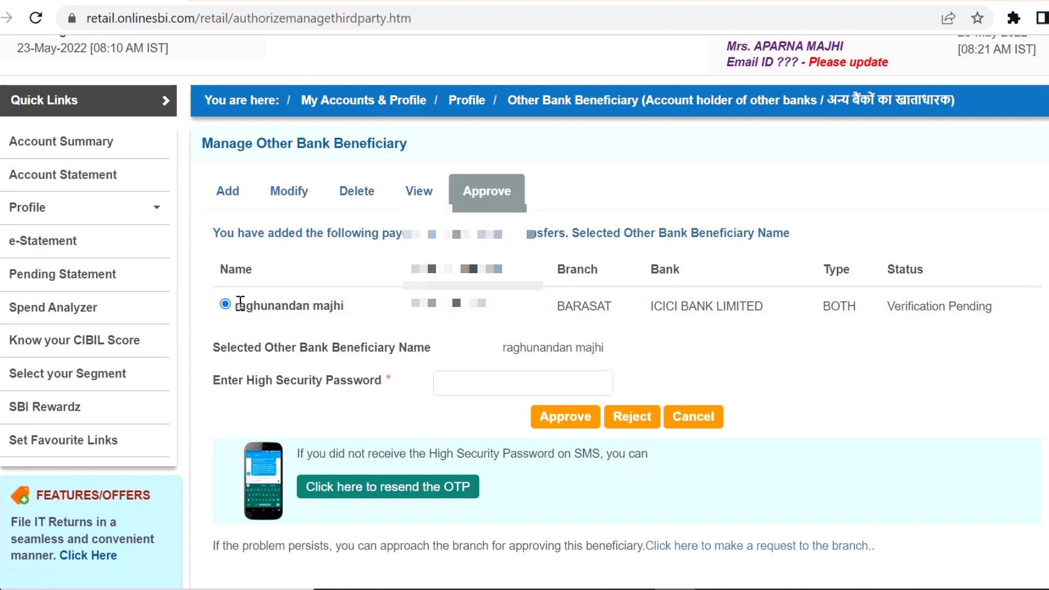
scroll(236, 297, down, 2)
click(451, 290)
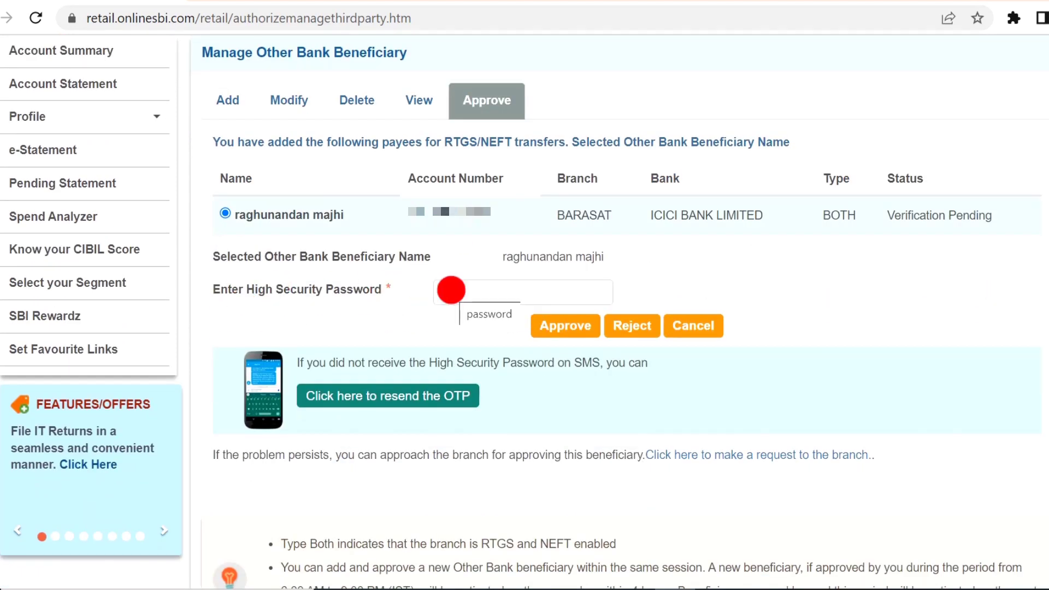
scroll(451, 290, up, 2)
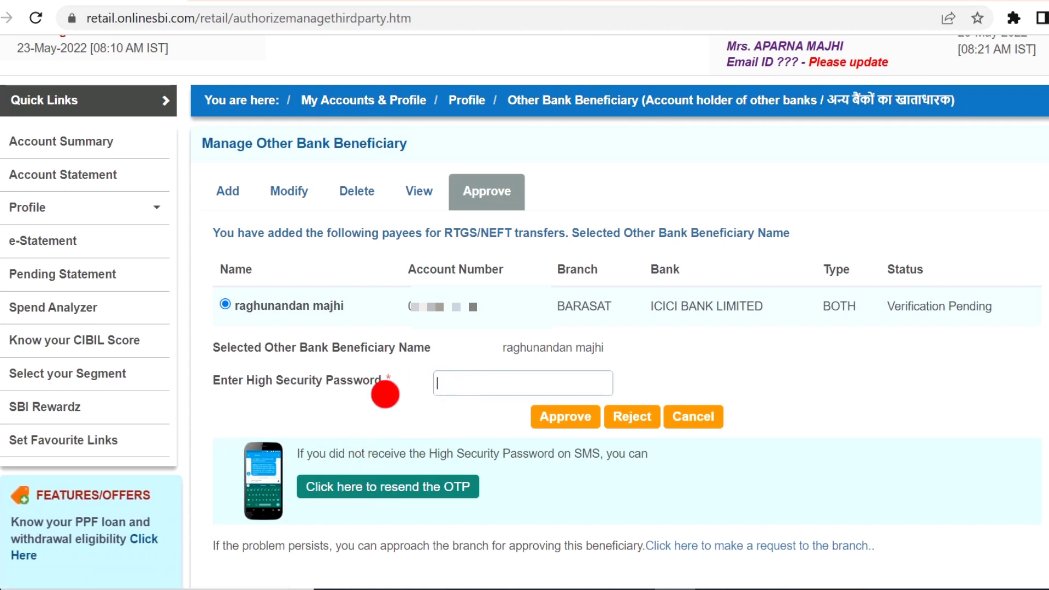
text(********)
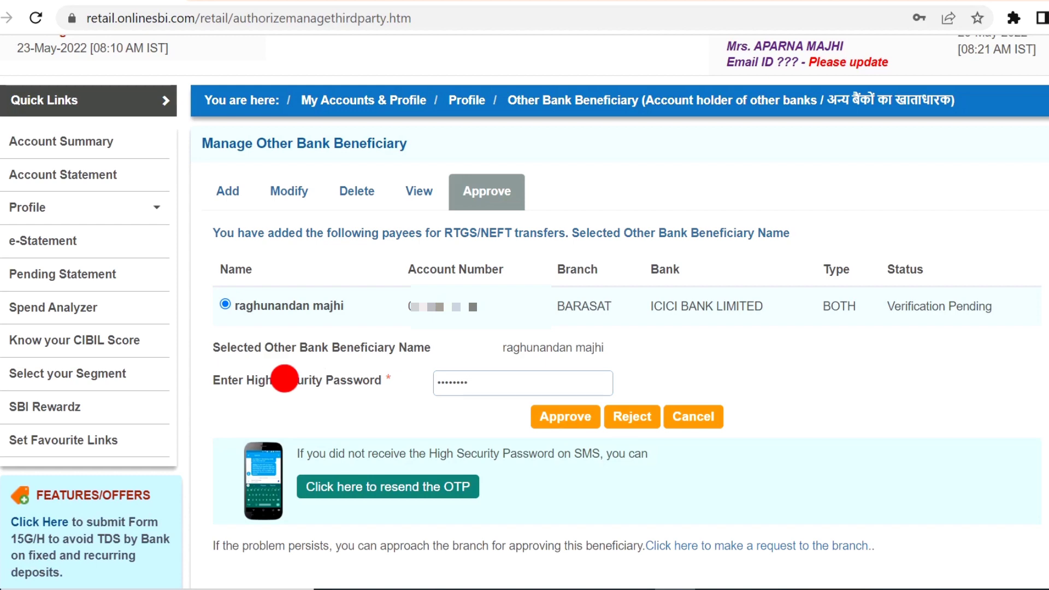
click(583, 424)
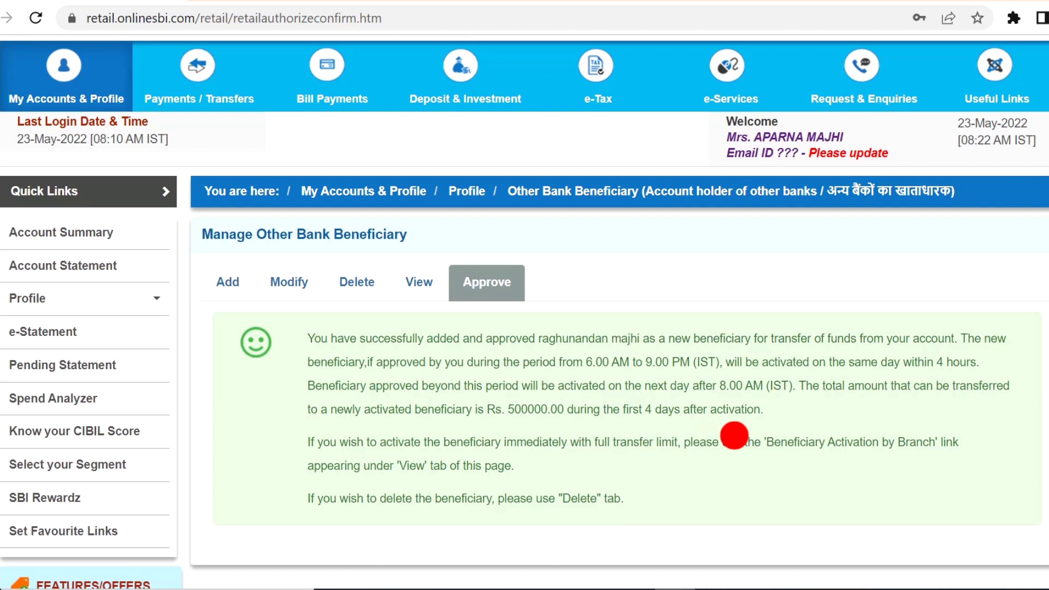
Bring up the Payments / Transfers menu to reach Other Bank Transfer
mouse_move(189, 101)
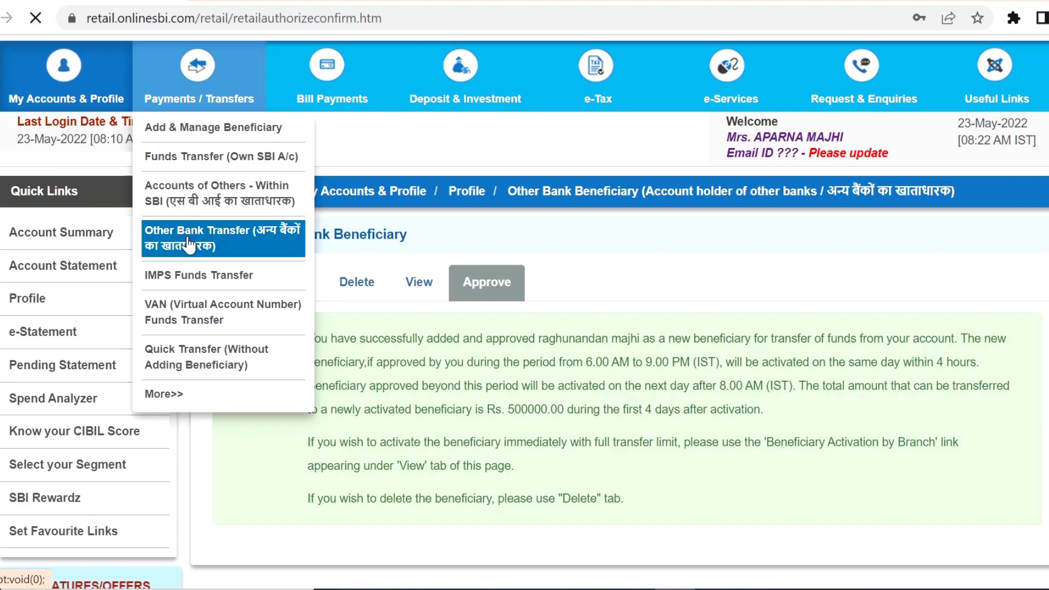
After comparing the NEFT and RTGS options, select IMPS as the transaction type and proceed
scroll(437, 311, down, 2)
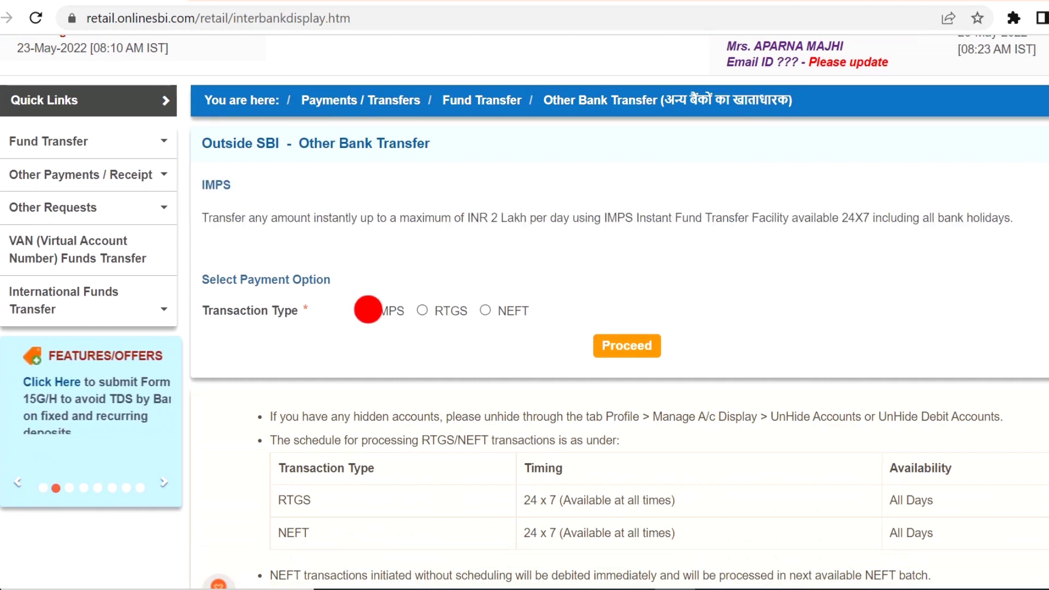
mouse_move(437, 330)
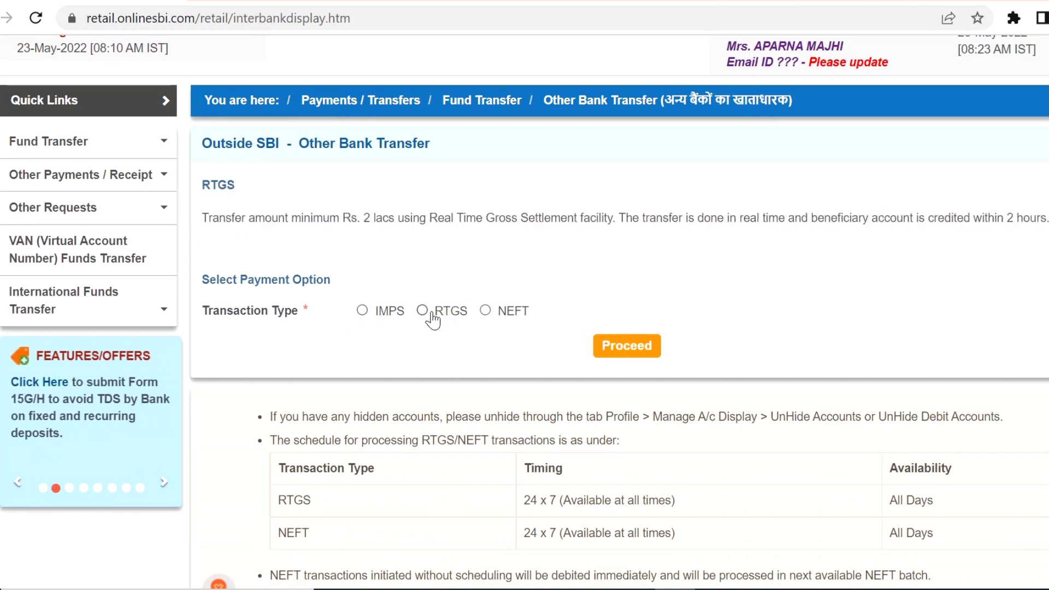
click(482, 311)
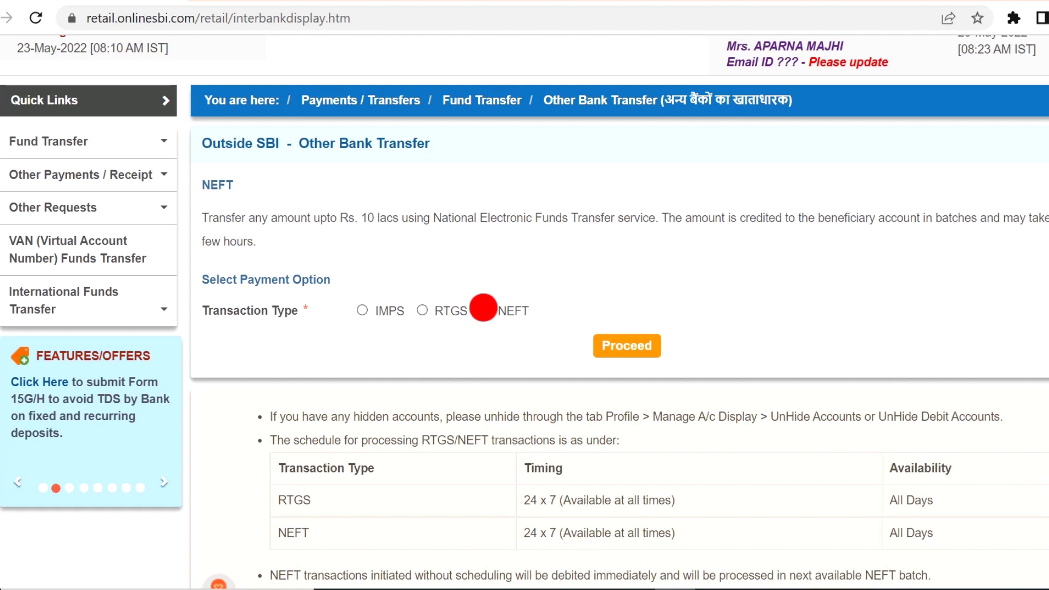
click(362, 310)
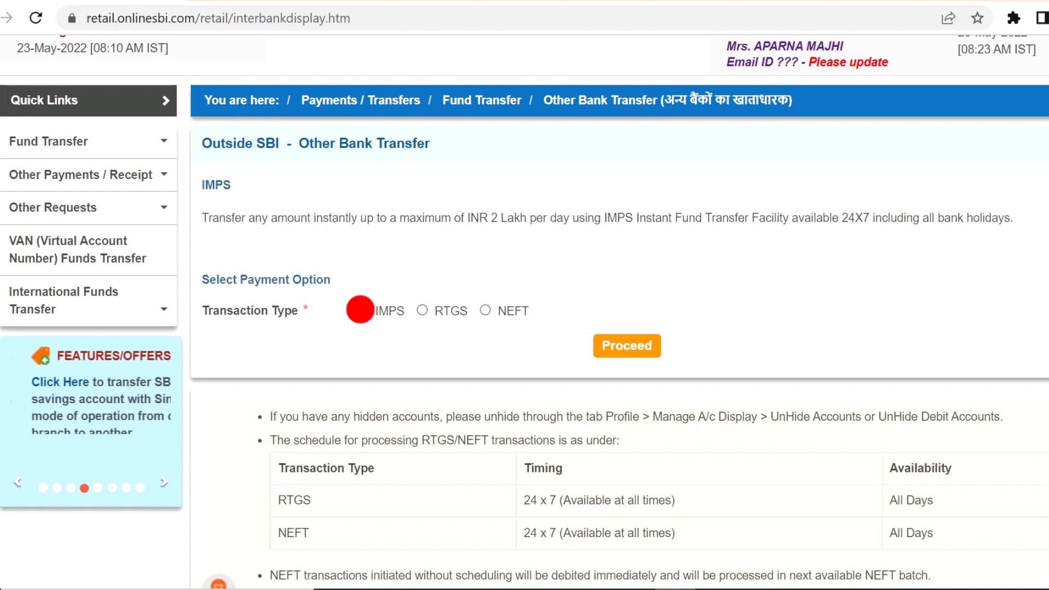
click(427, 320)
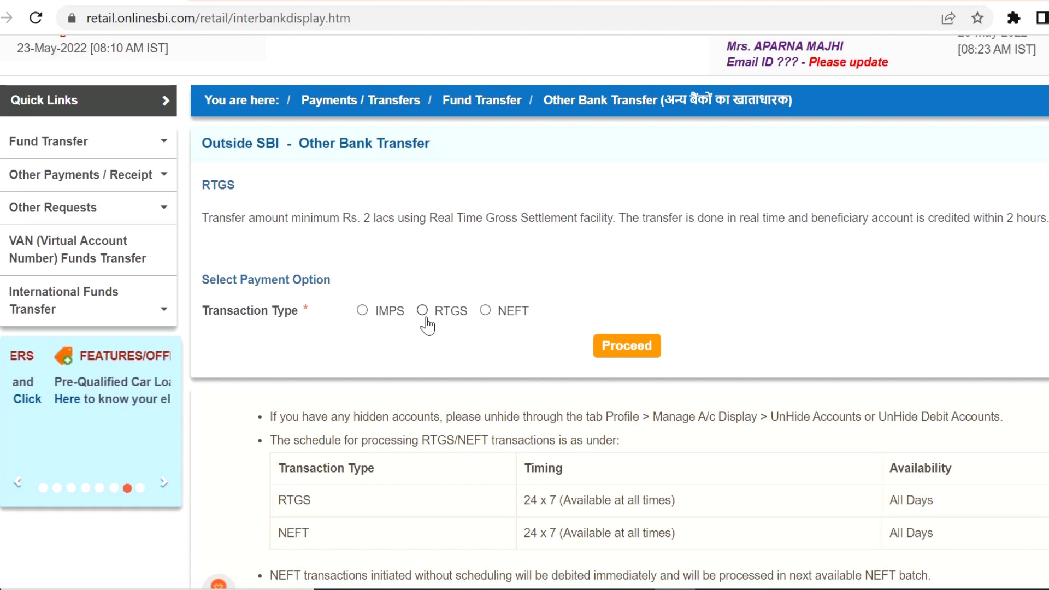
click(485, 310)
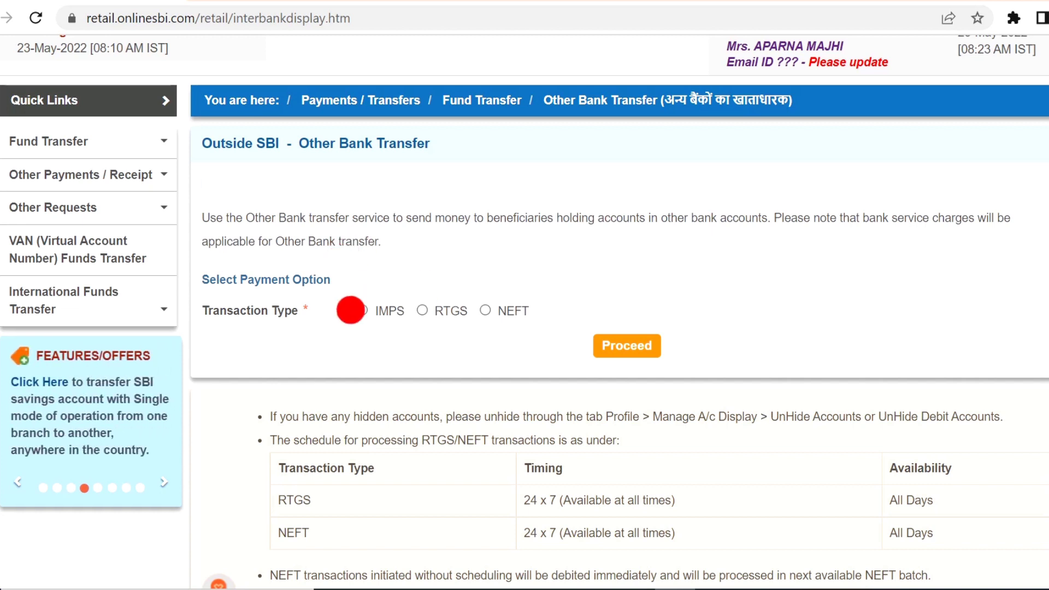
click(361, 310)
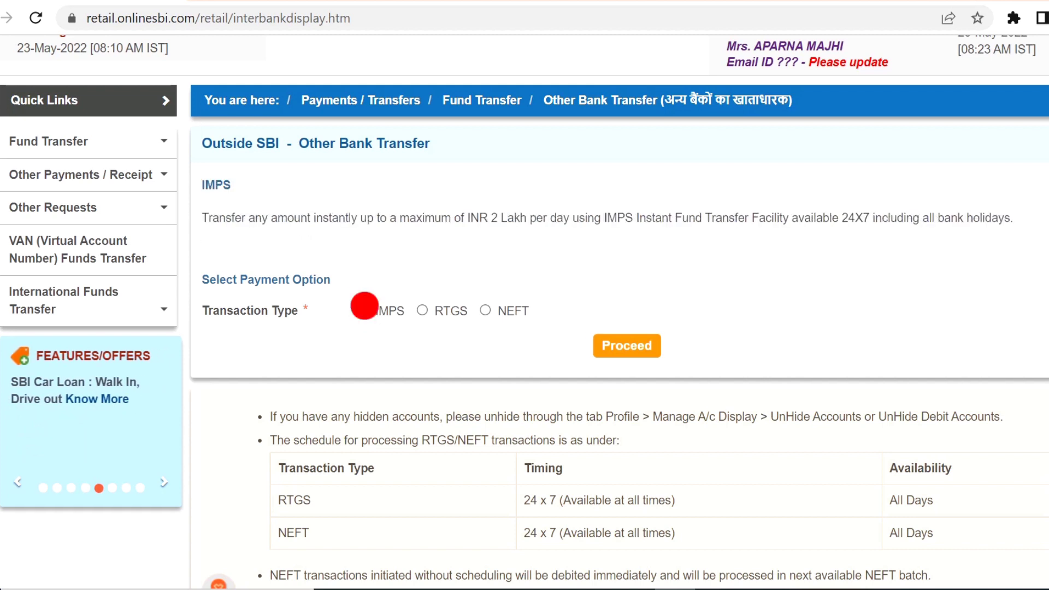
click(610, 354)
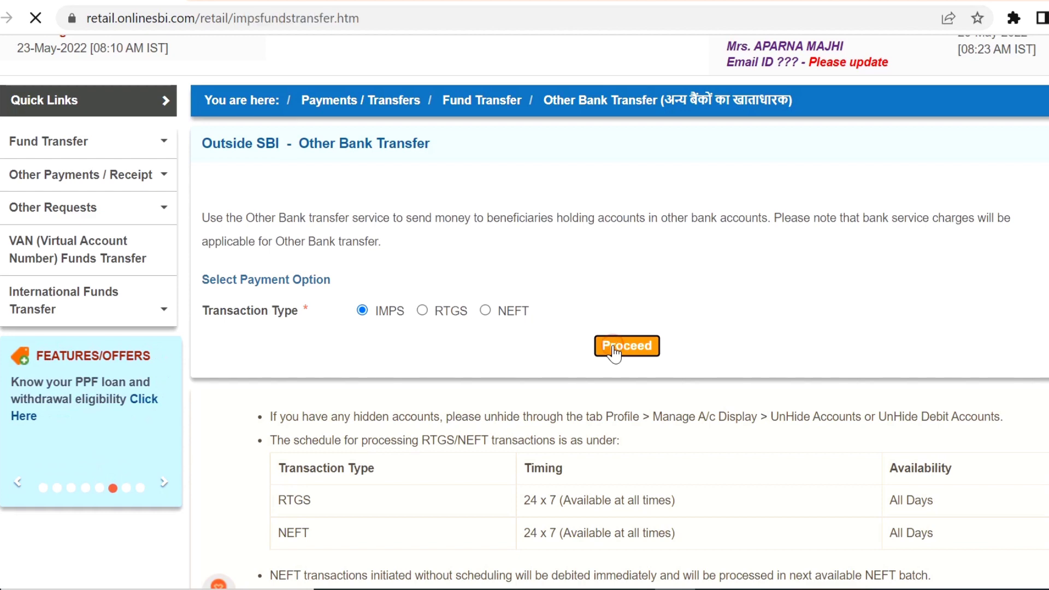
scroll(616, 345, down, 3)
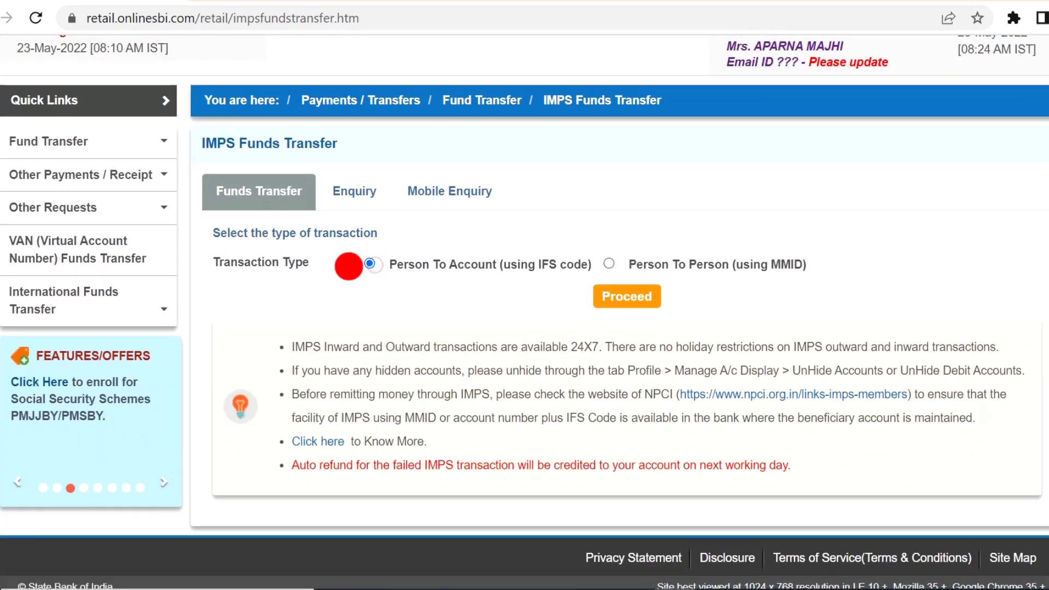
Choose Person To Account (using IFS code) and enter a transfer amount of 200 INR
click(366, 266)
click(634, 298)
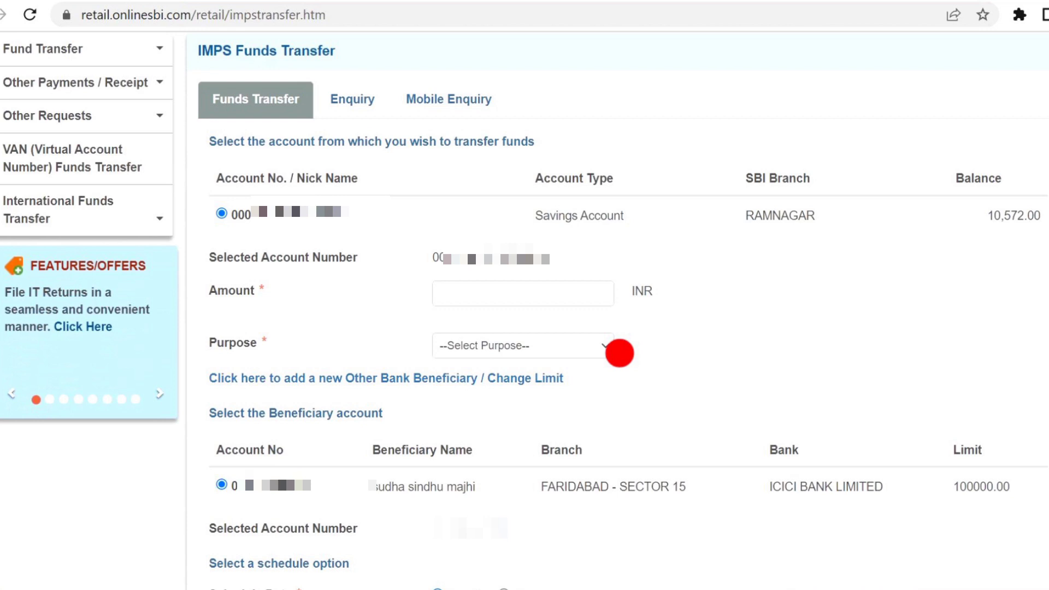
scroll(619, 353, down, 2)
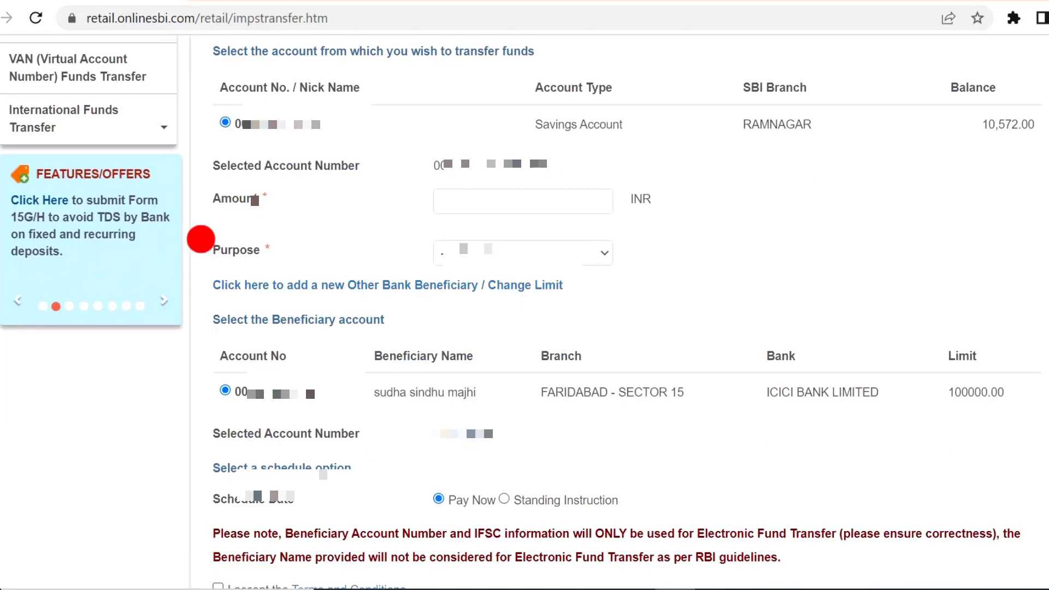
click(483, 204)
text(200)
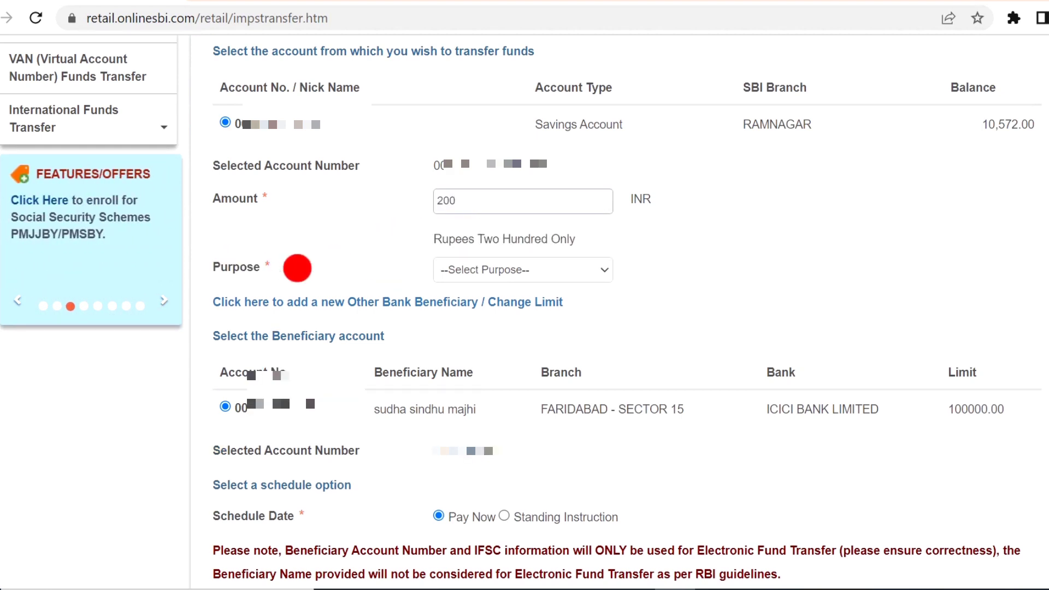
Set the payment purpose to Others and add a short remark describing it
click(523, 268)
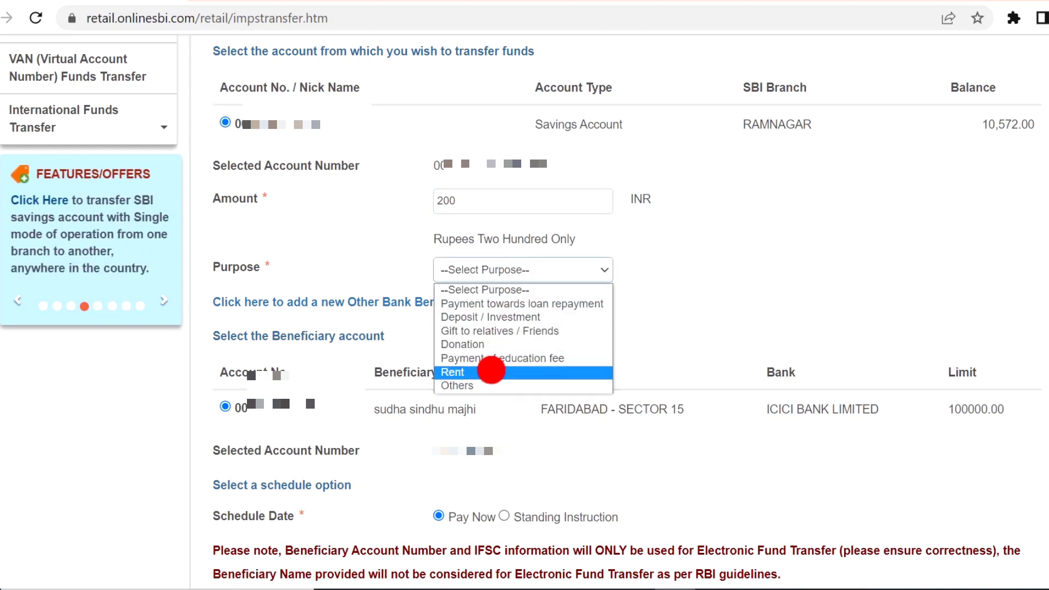
click(485, 386)
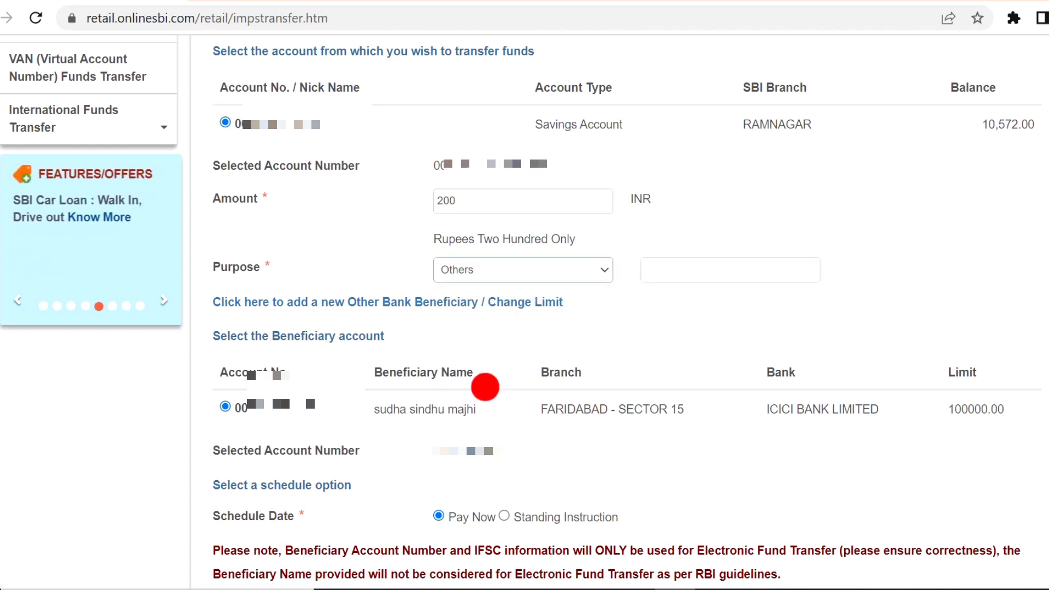
scroll(520, 321, down, 1)
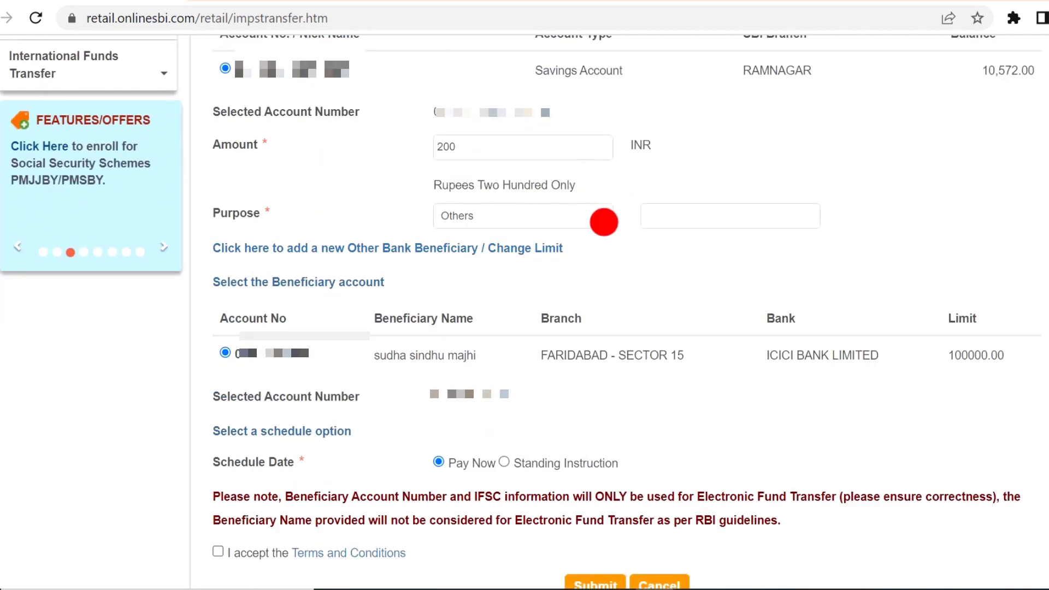
click(656, 212)
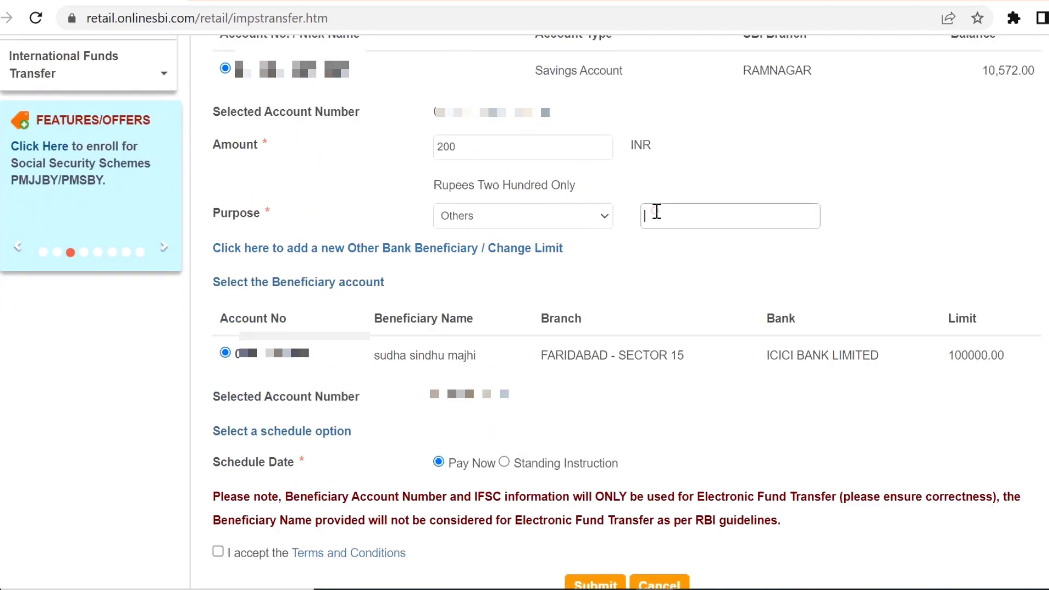
text(sudha)
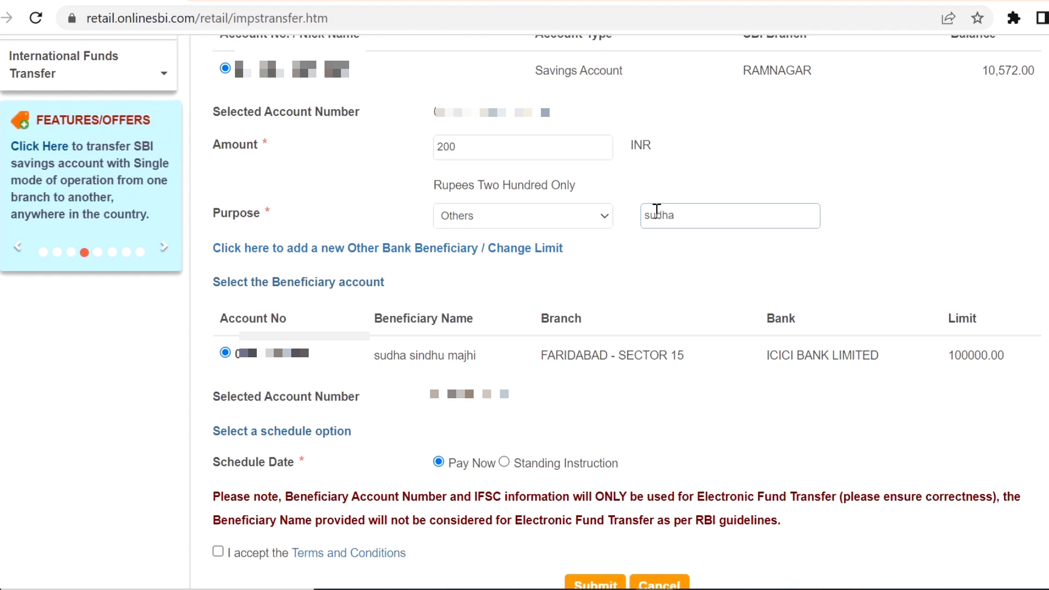
Select the ICICI beneficiary account, schedule it as Pay Now and accept the terms
click(225, 353)
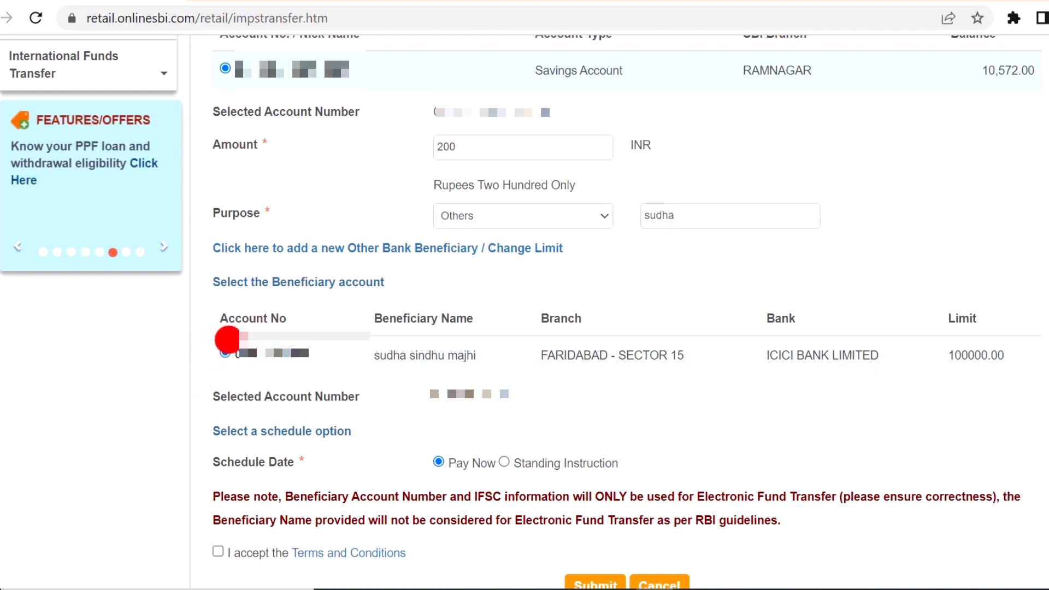
click(225, 353)
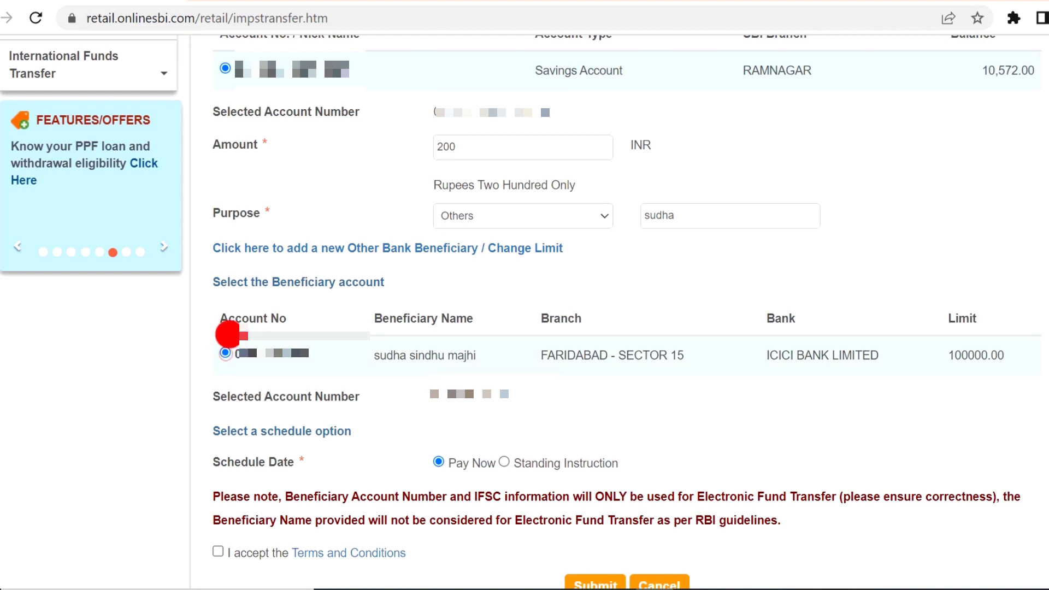
click(438, 462)
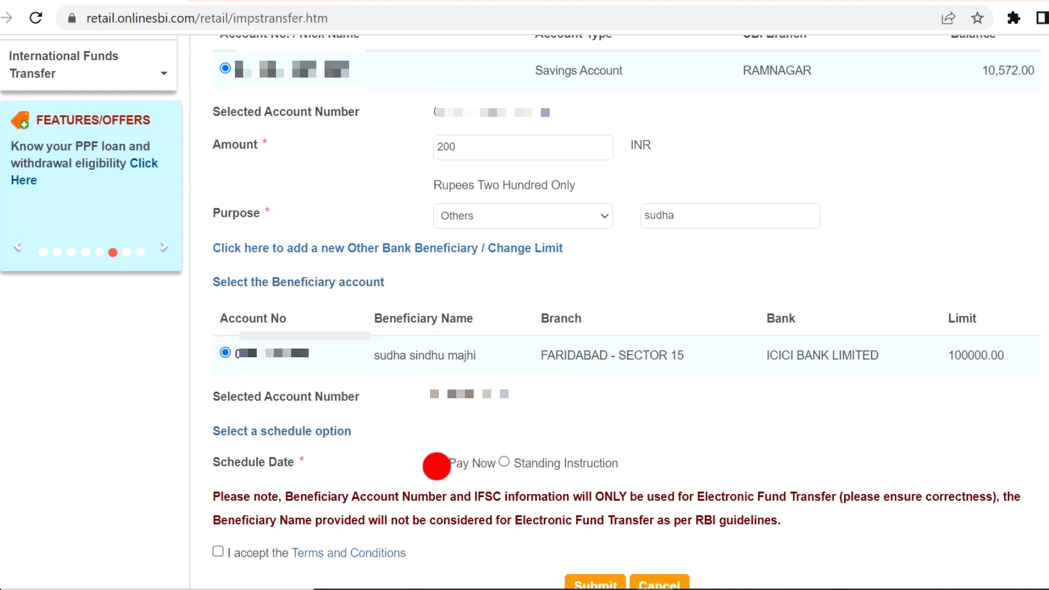
click(504, 462)
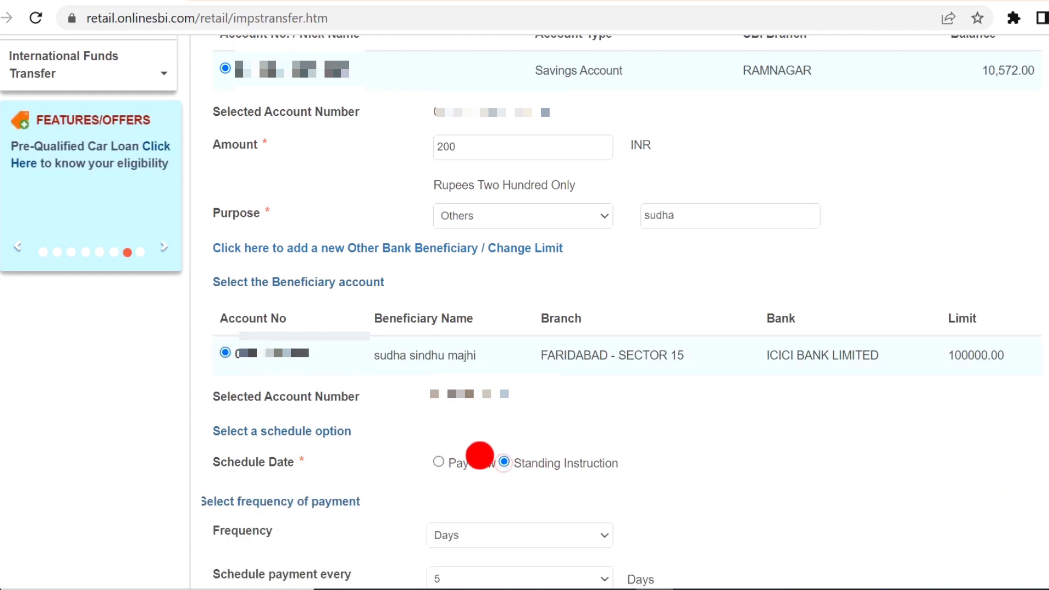
click(439, 462)
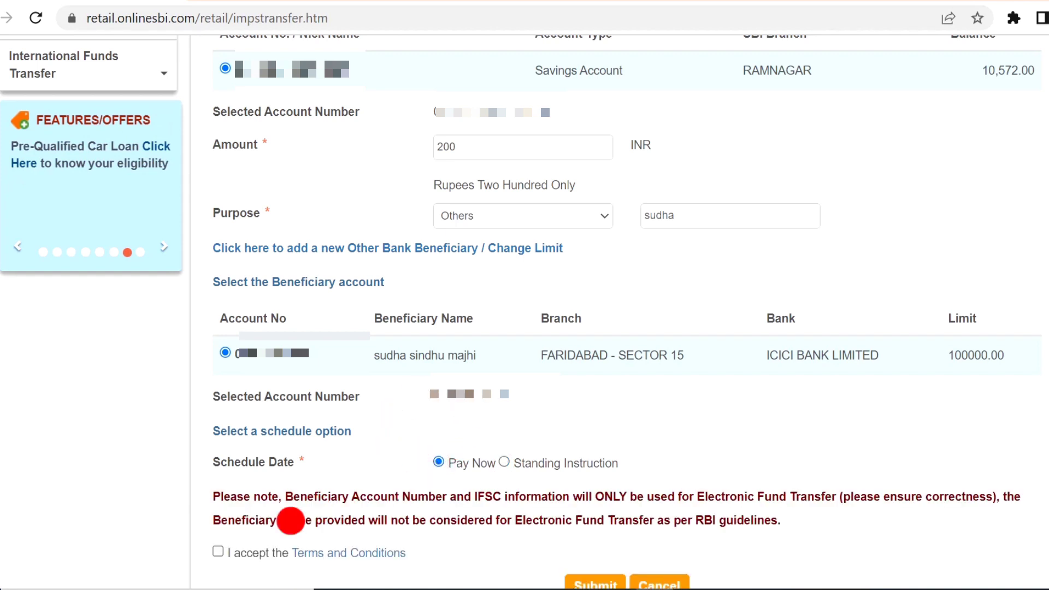
scroll(246, 524, down, 3)
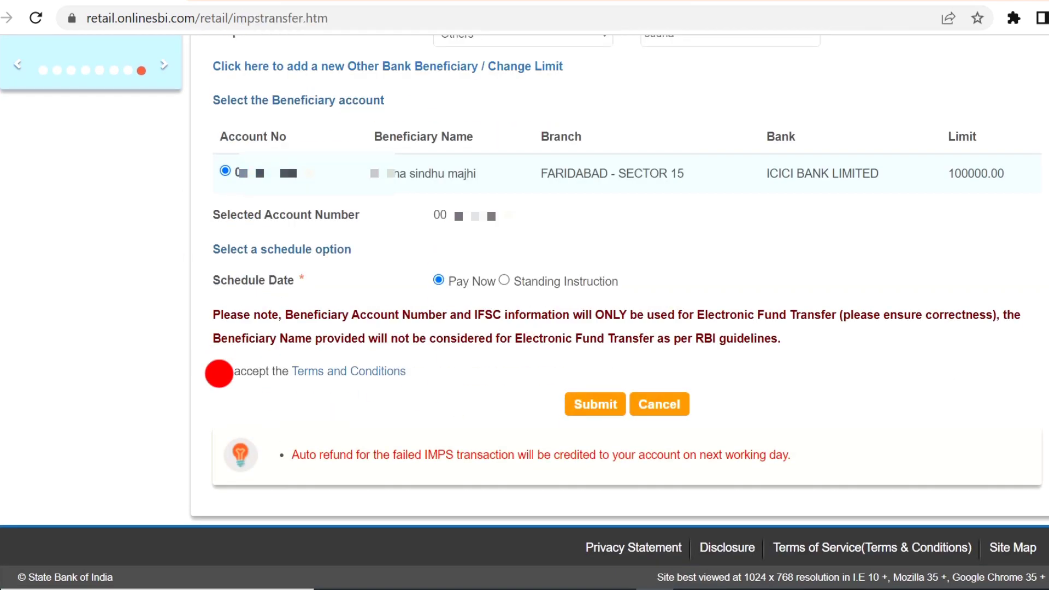
click(218, 369)
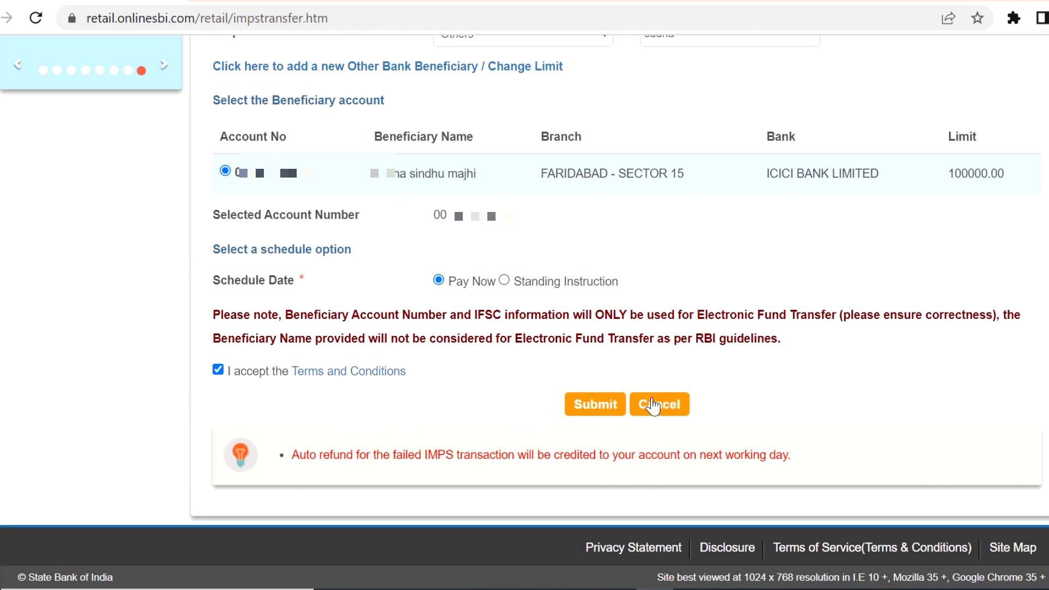
Submit and confirm the 200 INR IMPS transfer, then authorise it with the SMS password
click(596, 404)
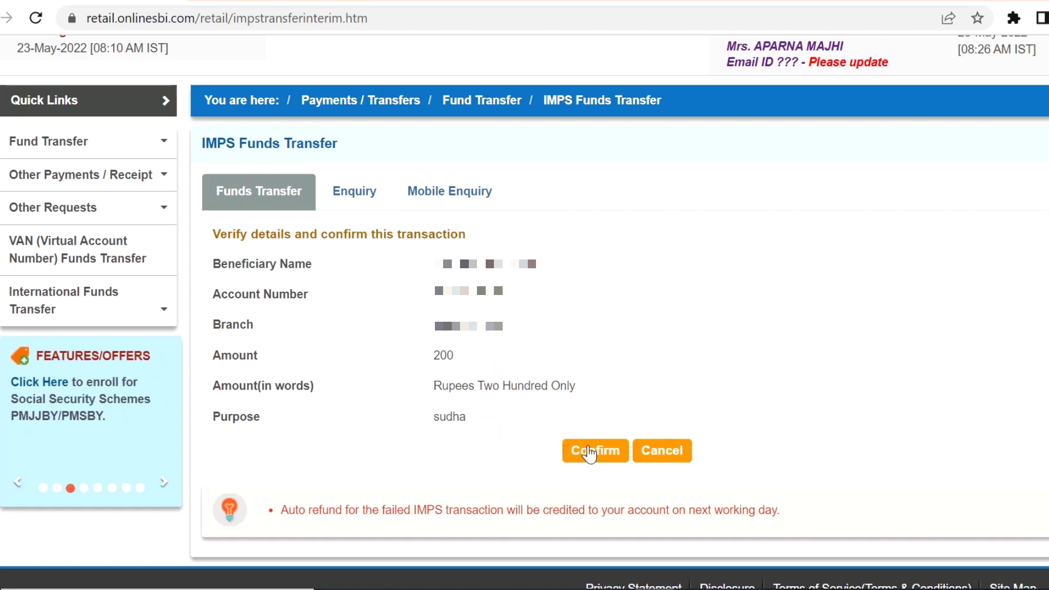
click(589, 452)
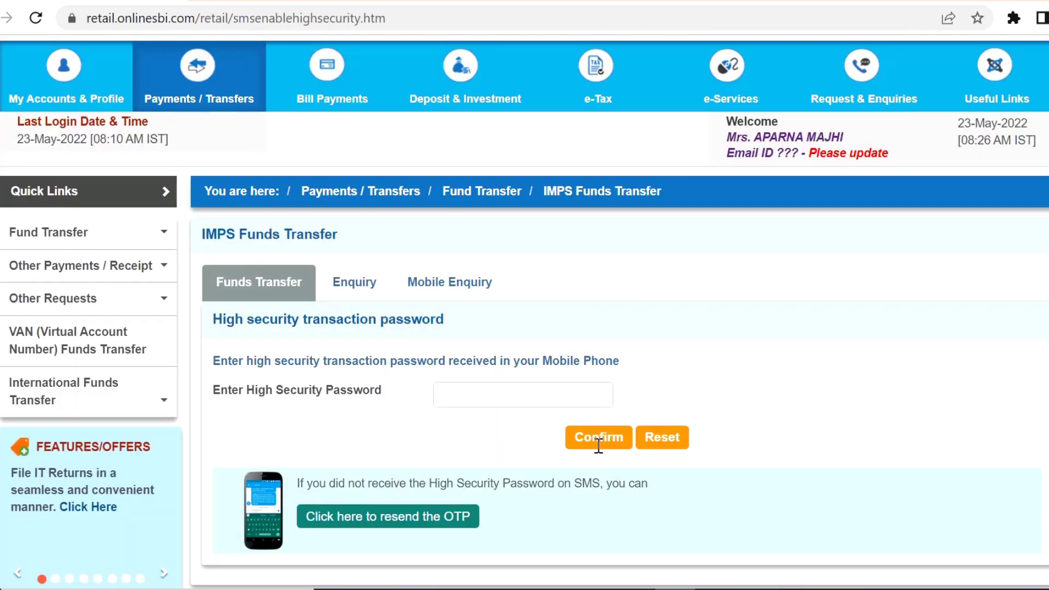
scroll(598, 449, down, 2)
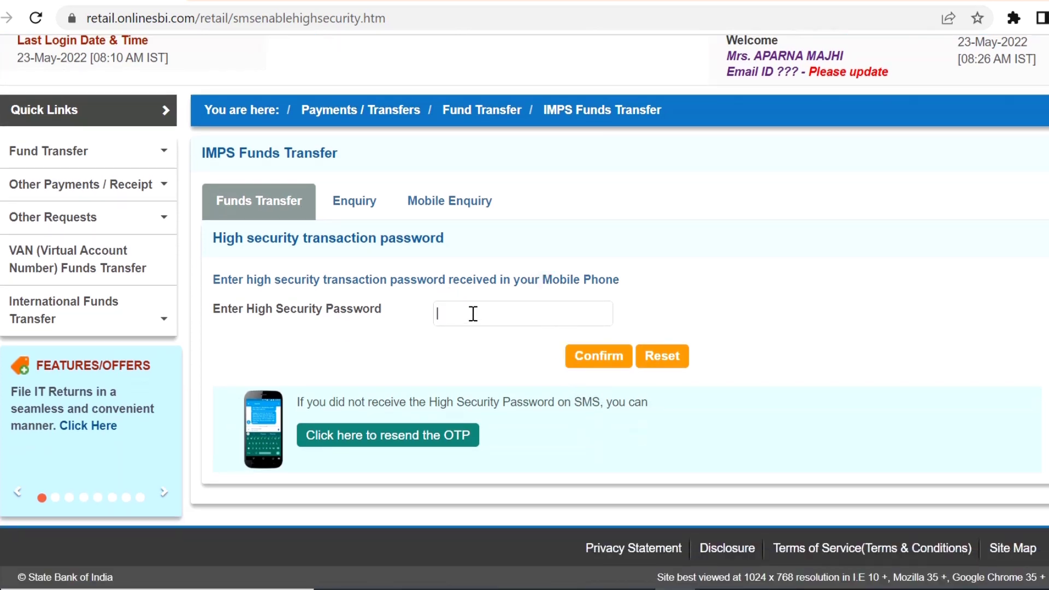
key(ctrl+v)
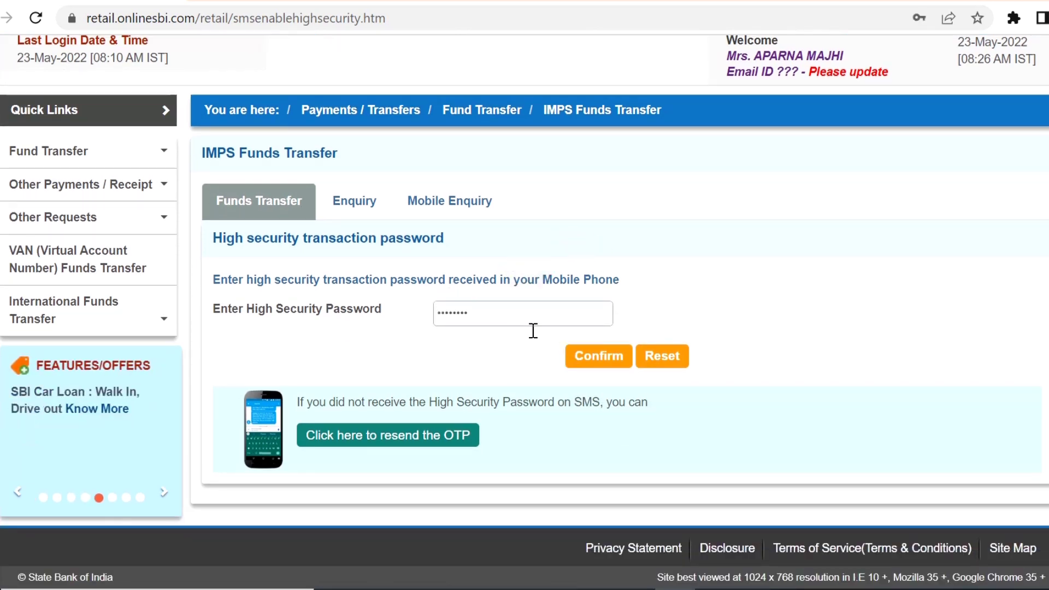
click(597, 357)
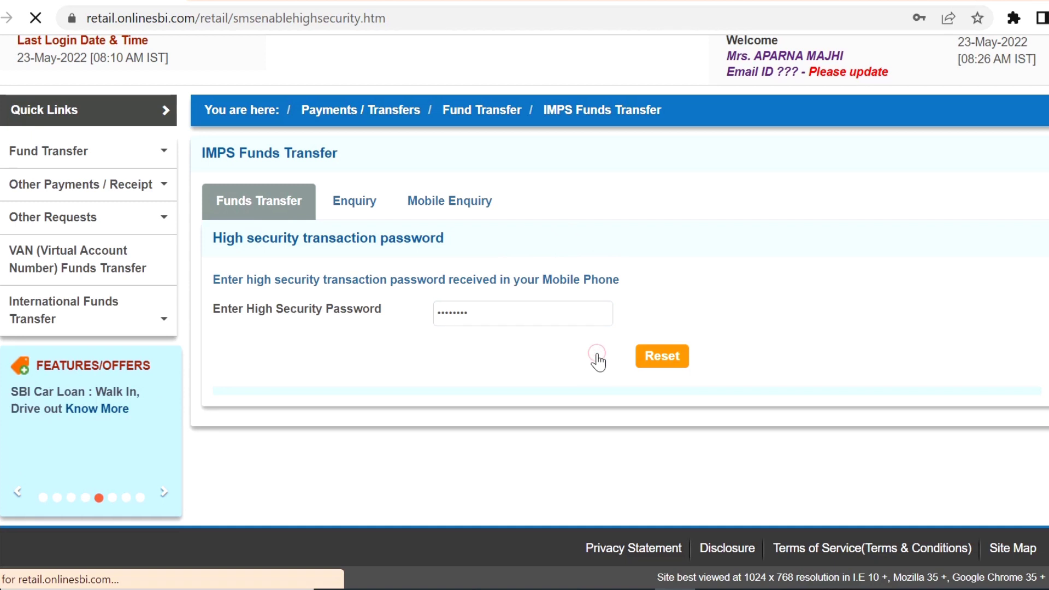